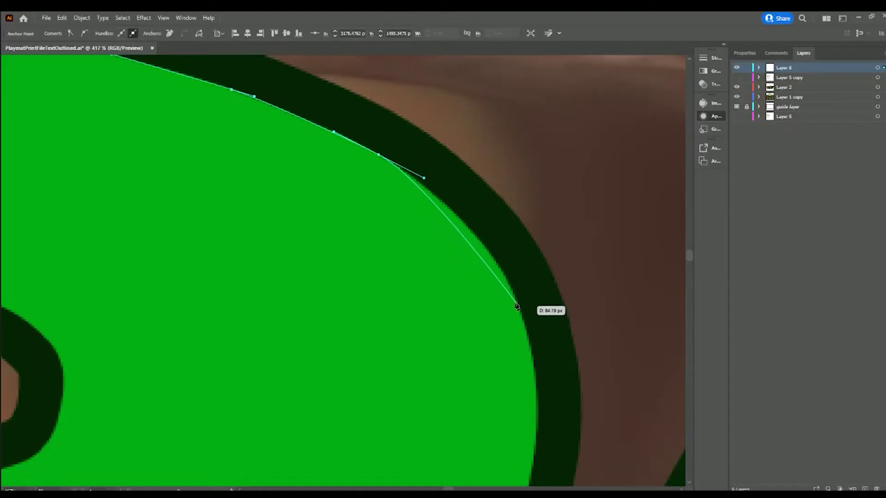
- Trace a pen path down the bowl's right inner edge and around its bottom curve
{"action": "left_click_drag", "start_coordinate": [518, 306], "coordinate": [535, 365]}
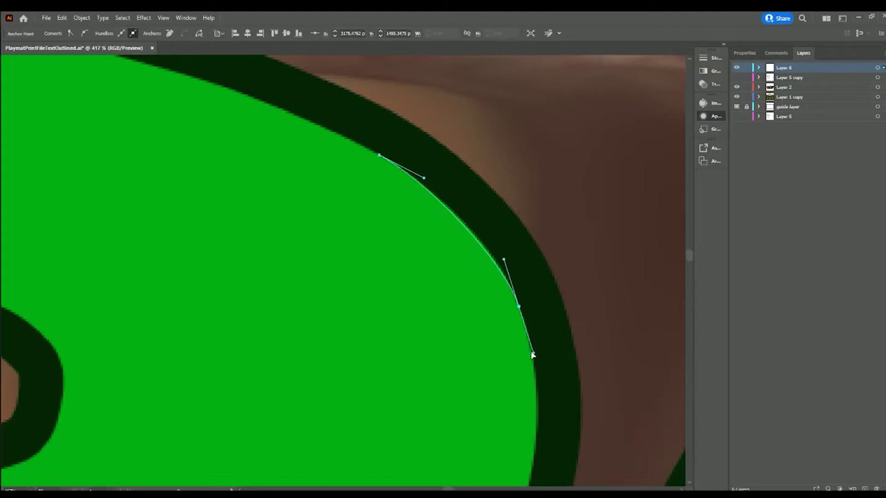
{"action": "scroll", "coordinate": [535, 364], "scroll_direction": "down", "scroll_amount": 3}
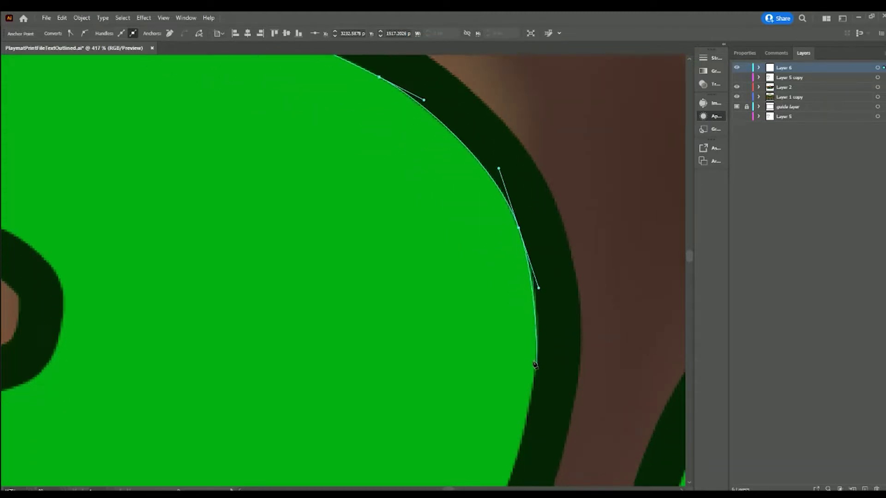
{"action": "left_click_drag", "start_coordinate": [533, 374], "coordinate": [528, 417]}
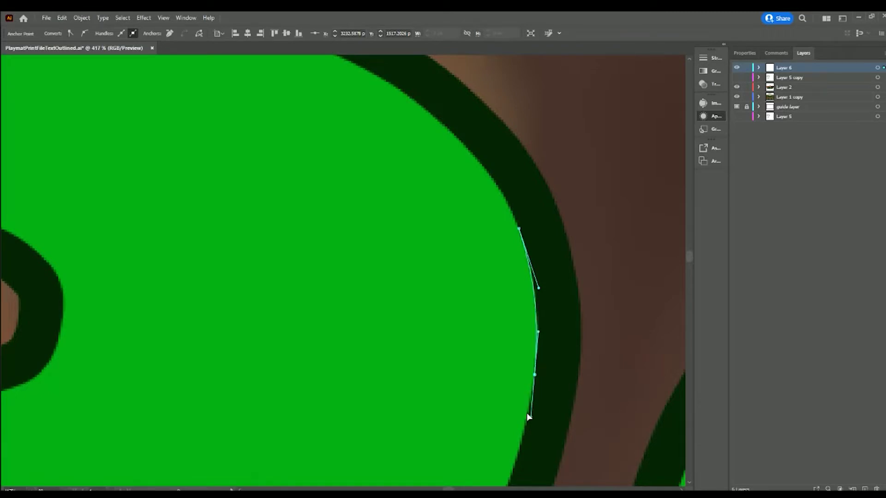
{"action": "scroll", "coordinate": [526, 420], "scroll_direction": "down", "scroll_amount": 3}
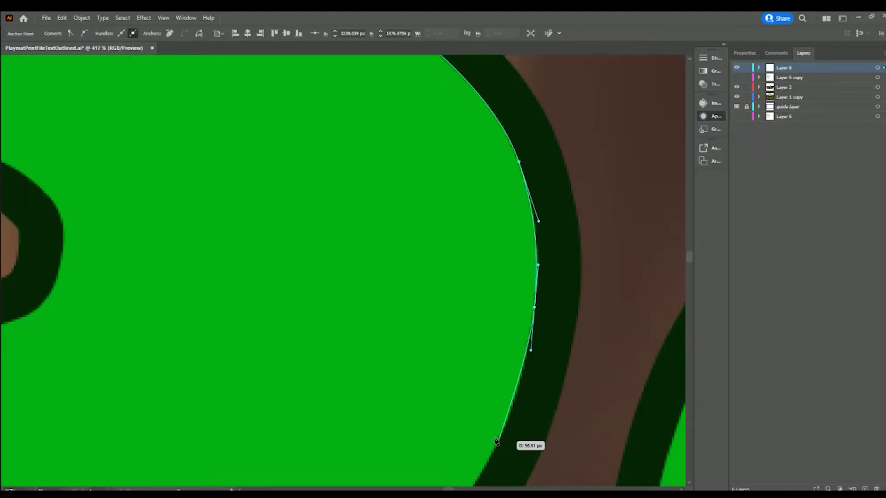
{"action": "left_click", "coordinate": [499, 440]}
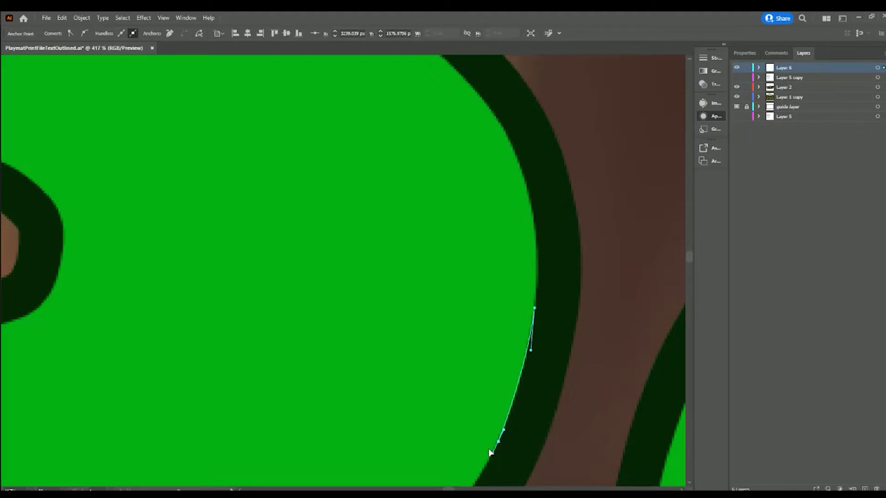
{"action": "scroll", "coordinate": [490, 434], "scroll_direction": "down", "scroll_amount": 7}
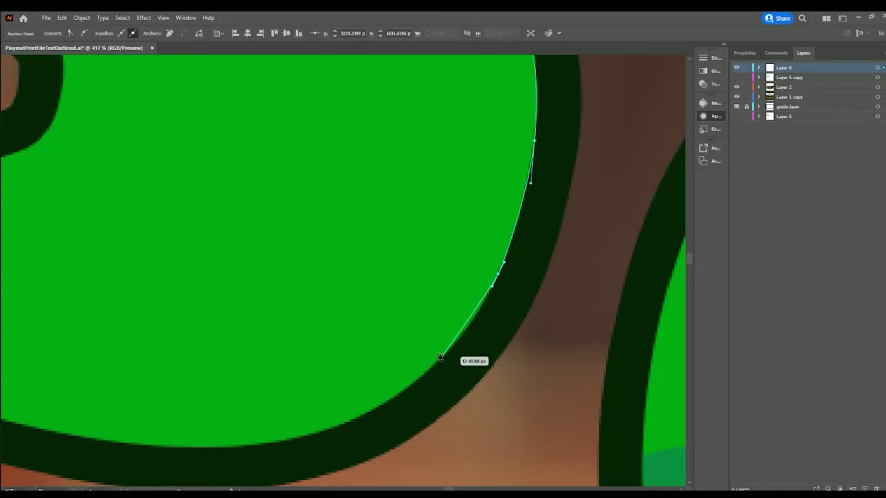
{"action": "left_click", "coordinate": [442, 357]}
{"action": "left_click_drag", "start_coordinate": [423, 376], "coordinate": [412, 386]}
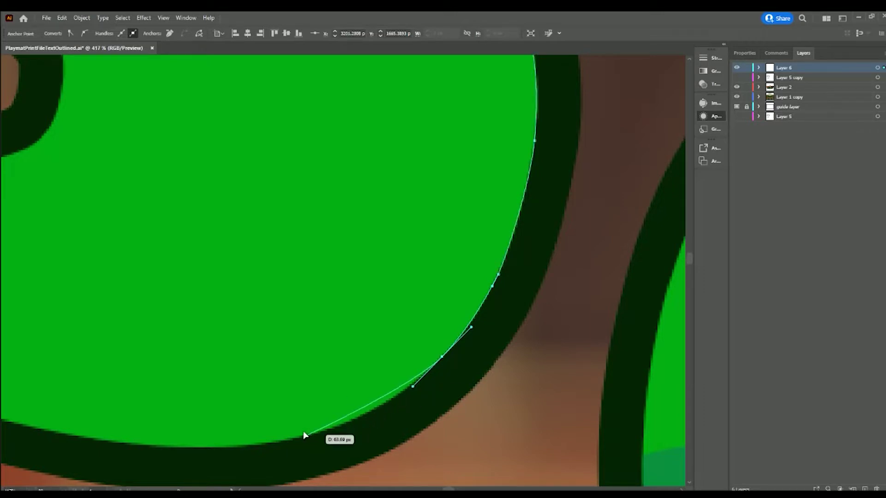
{"action": "left_click_drag", "start_coordinate": [306, 435], "coordinate": [248, 451]}
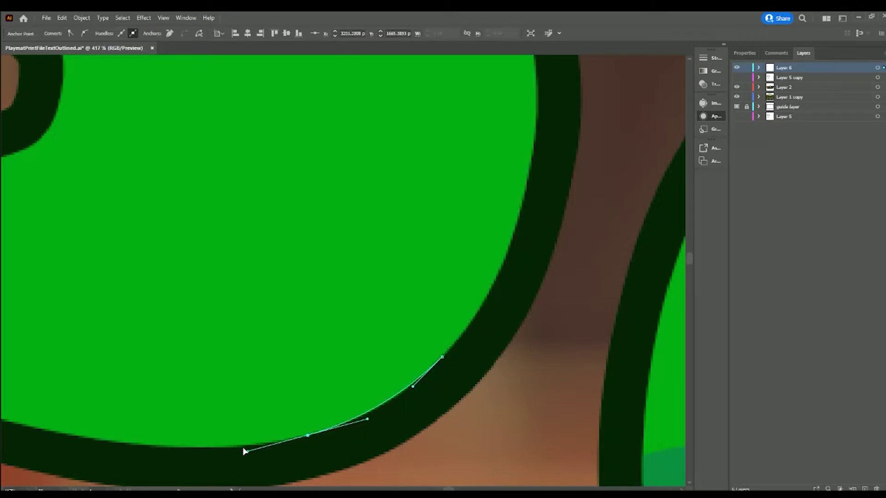
{"action": "left_click", "coordinate": [184, 447]}
{"action": "left_click_drag", "start_coordinate": [175, 446], "coordinate": [168, 447]}
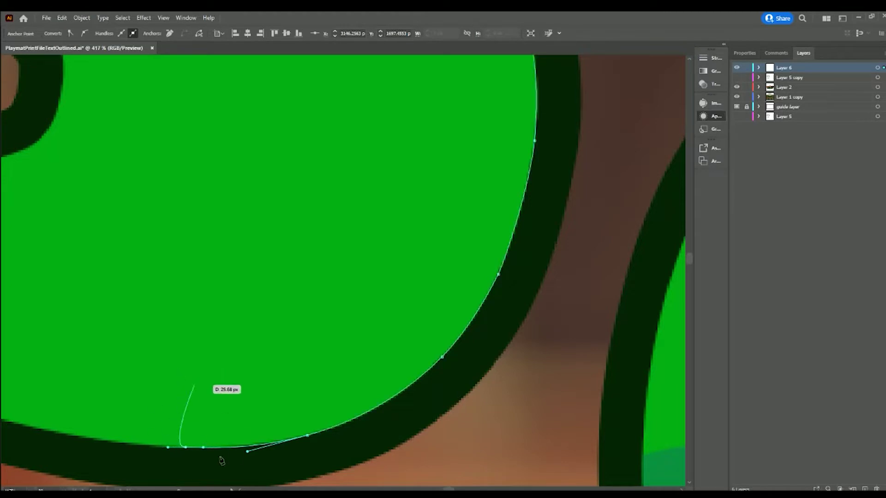
- Extend the path left along the bowl's bottom edge and close it on its start
{"action": "scroll", "coordinate": [299, 324], "scroll_direction": "left", "scroll_amount": 2}
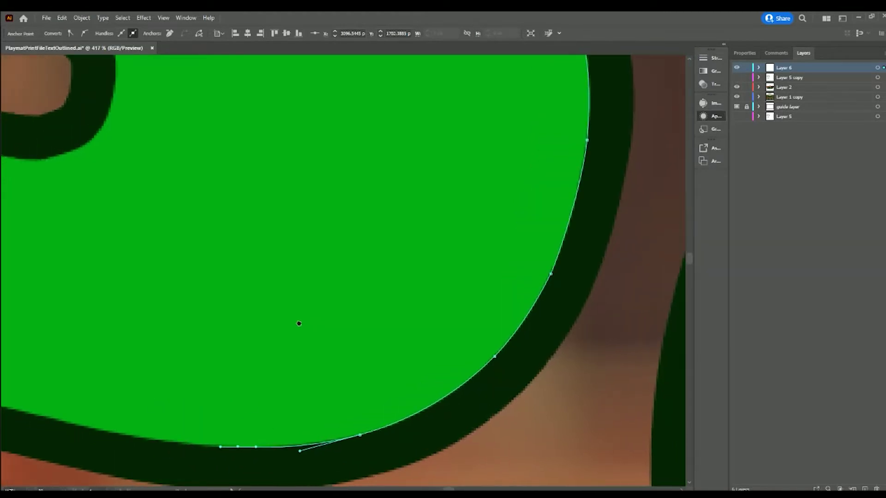
{"action": "mouse_move", "coordinate": [299, 323]}
{"action": "left_mouse_down"}
{"action": "mouse_move", "coordinate": [425, 292]}
{"action": "mouse_move", "coordinate": [503, 287]}
{"action": "left_mouse_up"}
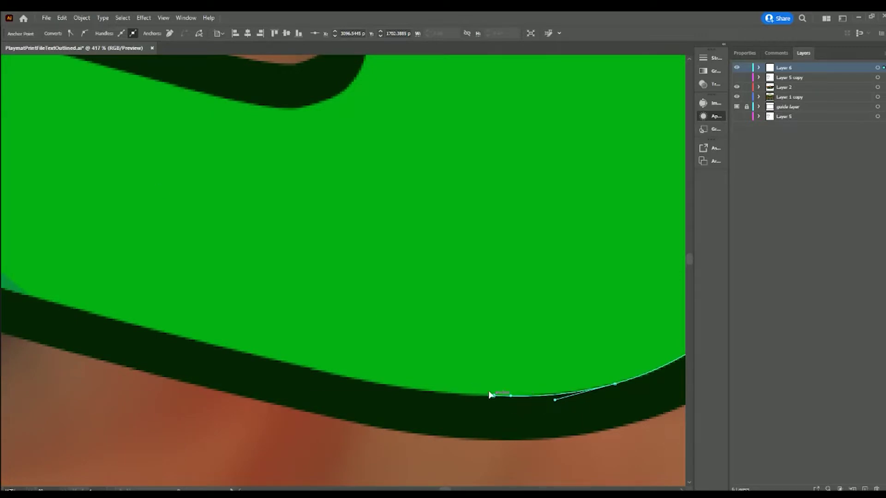
{"action": "left_click", "coordinate": [453, 396]}
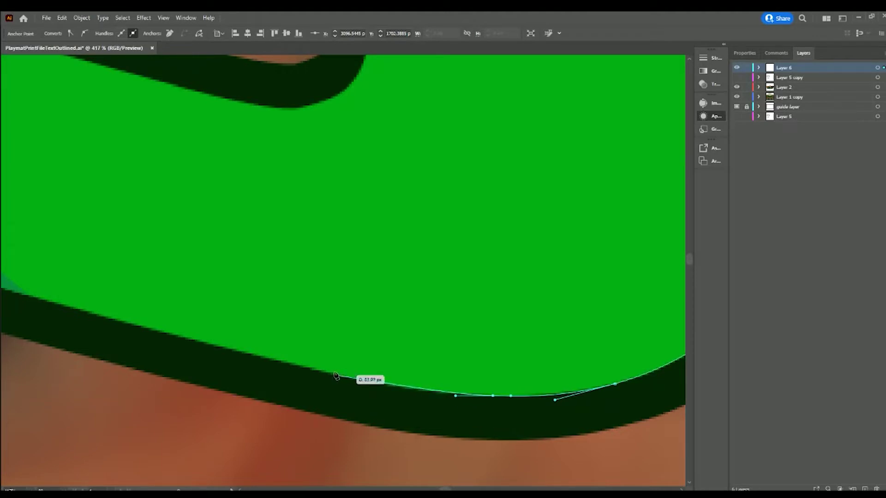
{"action": "left_click_drag", "start_coordinate": [338, 376], "coordinate": [285, 365]}
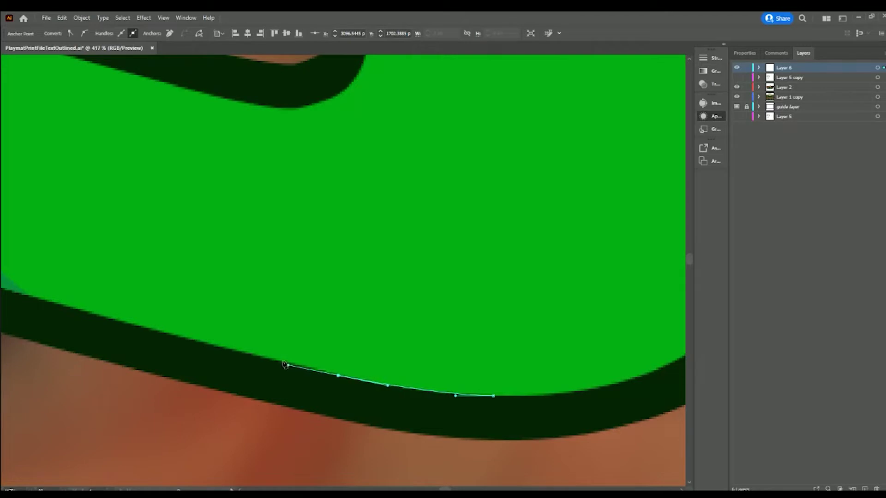
{"action": "left_click", "coordinate": [287, 365]}
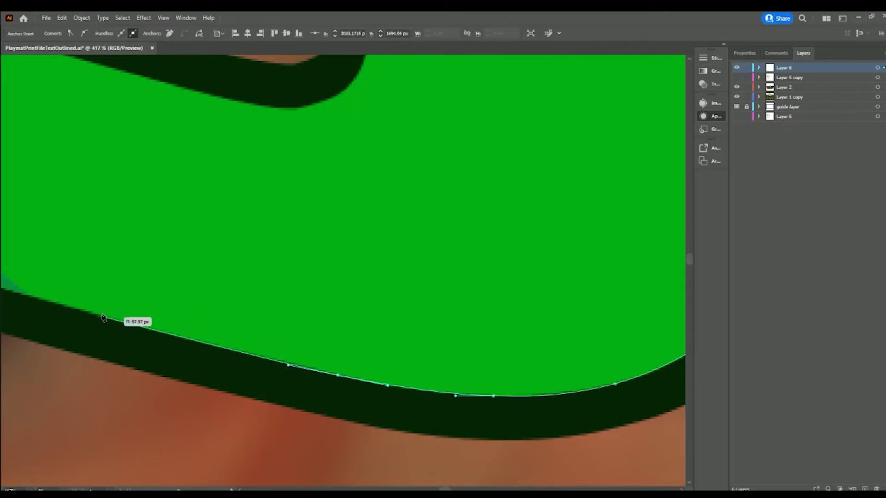
{"action": "left_click_drag", "start_coordinate": [105, 318], "coordinate": [79, 310]}
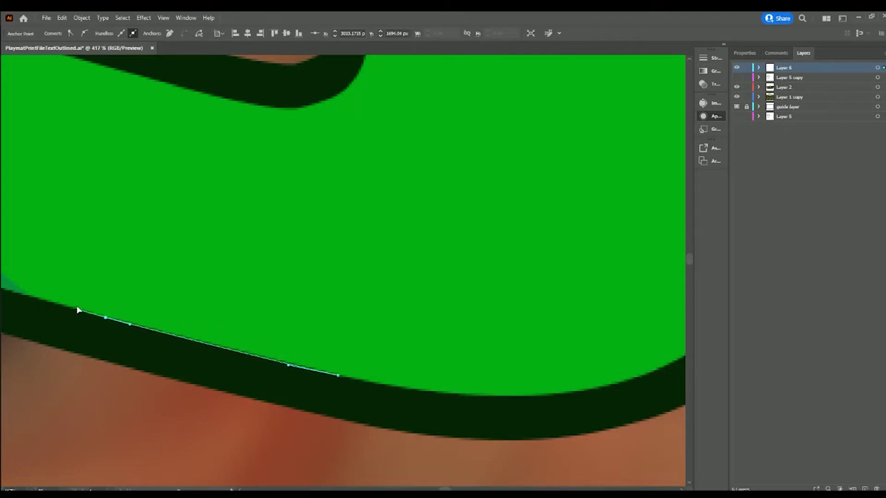
{"action": "mouse_move", "coordinate": [75, 310]}
{"action": "left_mouse_down"}
{"action": "mouse_move", "coordinate": [102, 279]}
{"action": "mouse_move", "coordinate": [506, 395]}
{"action": "mouse_move", "coordinate": [542, 367]}
{"action": "left_mouse_up"}
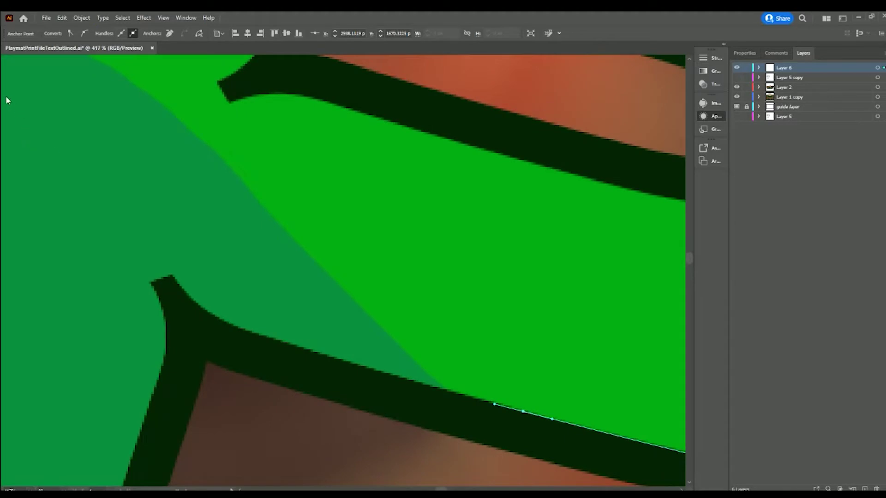
- Move the path's end anchors into the inner corner where the bowl meets the stem
{"action": "left_click", "coordinate": [472, 399]}
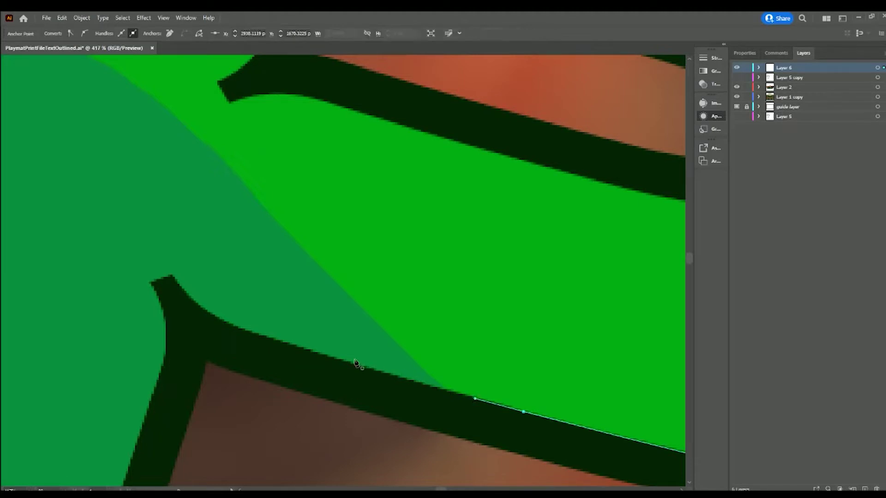
{"action": "left_click", "coordinate": [522, 411]}
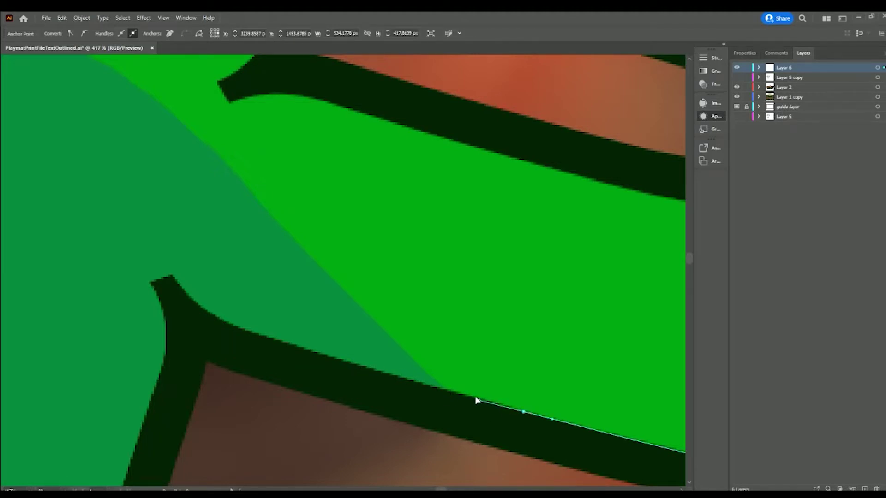
{"action": "mouse_move", "coordinate": [477, 401]}
{"action": "left_mouse_down"}
{"action": "mouse_move", "coordinate": [259, 335]}
{"action": "mouse_move", "coordinate": [169, 283]}
{"action": "left_mouse_up"}
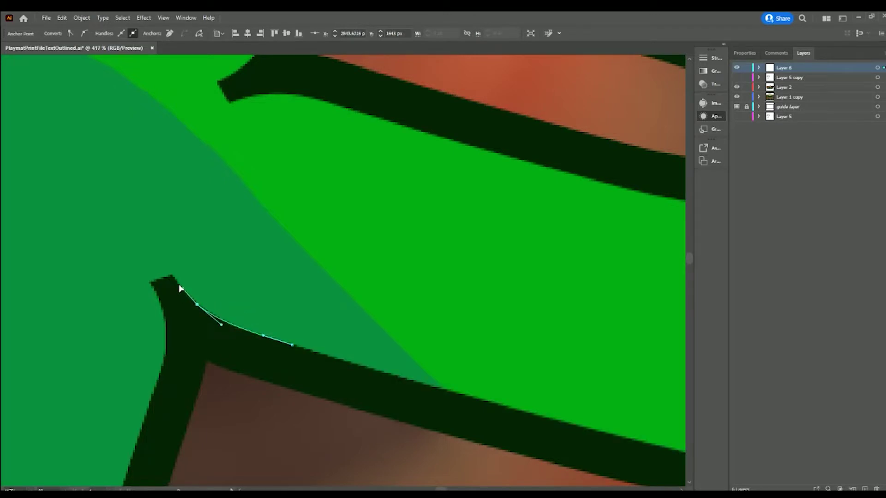
{"action": "left_click_drag", "start_coordinate": [185, 296], "coordinate": [150, 282]}
{"action": "mouse_move", "coordinate": [152, 288]}
{"action": "left_mouse_down"}
{"action": "mouse_move", "coordinate": [164, 315]}
{"action": "mouse_move", "coordinate": [149, 301]}
{"action": "left_mouse_up"}
- Run the path down along the stem's inner edge
{"action": "scroll", "coordinate": [159, 307], "scroll_direction": "down", "scroll_amount": 3}
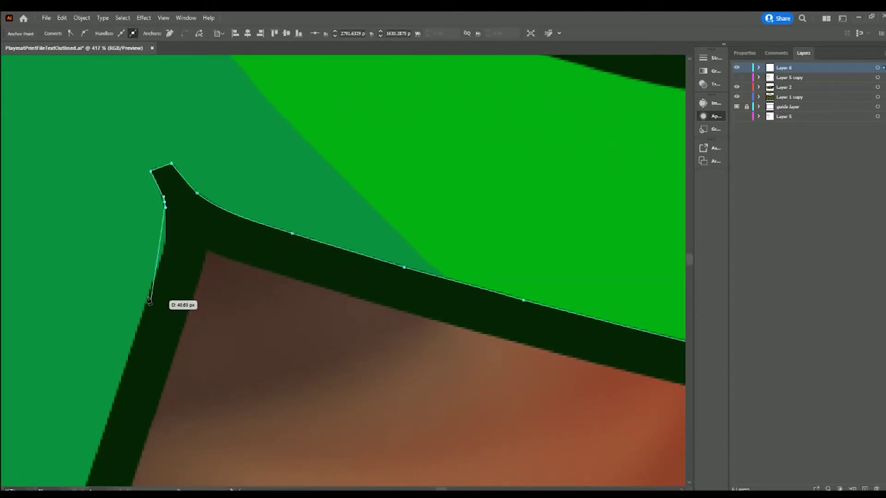
{"action": "left_click_drag", "start_coordinate": [148, 301], "coordinate": [121, 354]}
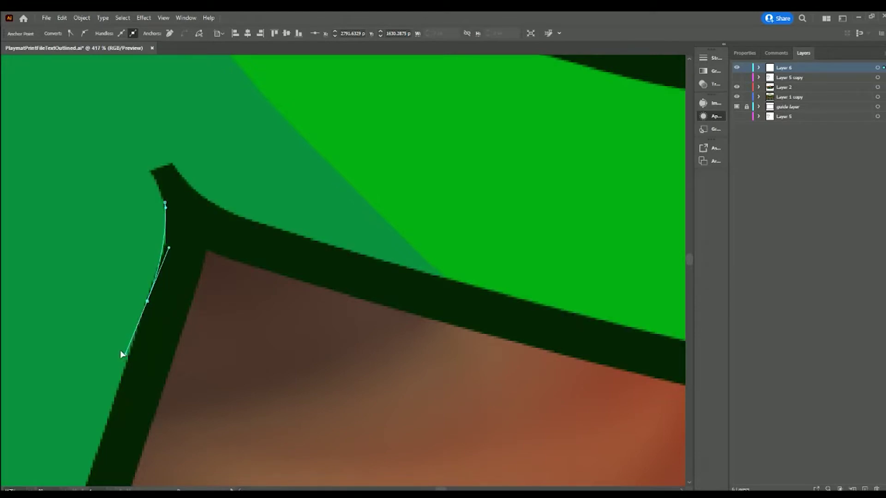
{"action": "mouse_move", "coordinate": [120, 354]}
{"action": "left_mouse_down"}
{"action": "mouse_move", "coordinate": [126, 238]}
{"action": "mouse_move", "coordinate": [144, 242]}
{"action": "mouse_move", "coordinate": [116, 308]}
{"action": "left_mouse_up"}
{"action": "scroll", "coordinate": [120, 364], "scroll_direction": "down", "scroll_amount": 1}
{"action": "scroll", "coordinate": [120, 369], "scroll_direction": "down", "scroll_amount": 2}
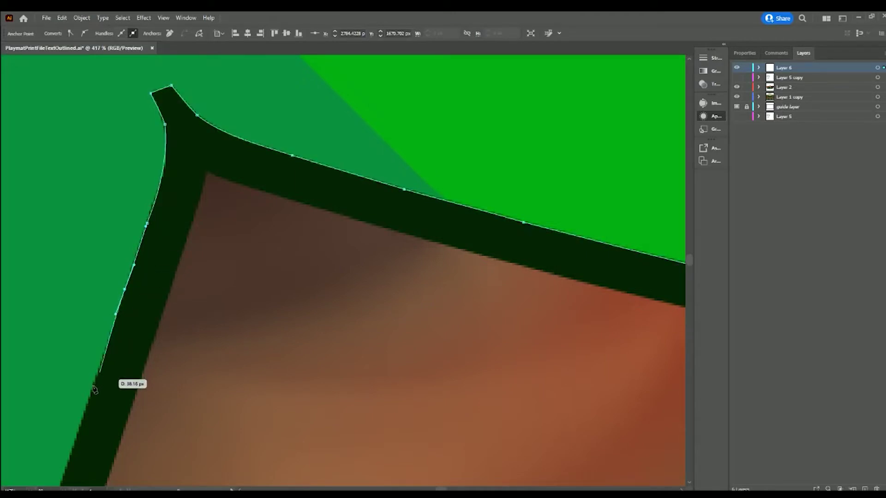
{"action": "mouse_move", "coordinate": [157, 328]}
{"action": "left_mouse_down"}
{"action": "mouse_move", "coordinate": [182, 301]}
{"action": "mouse_move", "coordinate": [367, 184]}
{"action": "left_mouse_up"}
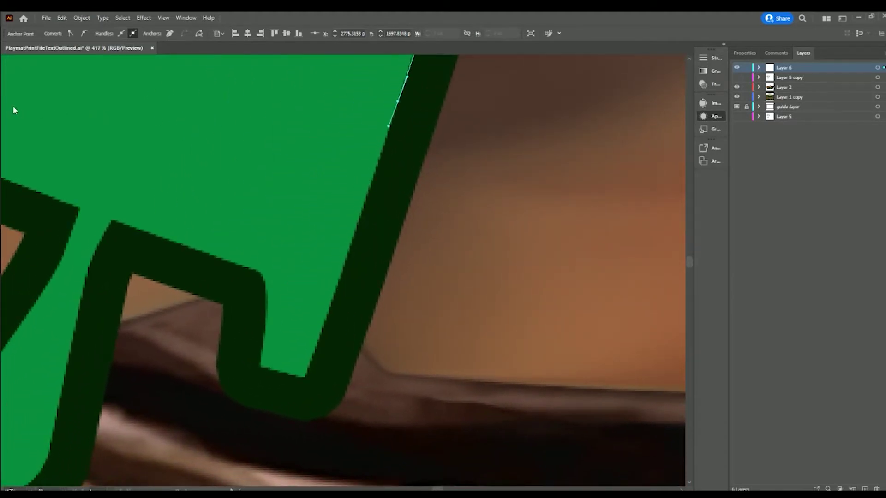
- Extend the path from its end anchor down the drip's edge to its squared bottom
{"action": "left_click", "coordinate": [395, 100]}
{"action": "left_click_drag", "start_coordinate": [392, 112], "coordinate": [325, 312]}
{"action": "mouse_move", "coordinate": [322, 318]}
{"action": "left_mouse_down"}
{"action": "mouse_move", "coordinate": [303, 380]}
{"action": "mouse_move", "coordinate": [257, 364]}
{"action": "left_mouse_up"}
{"action": "mouse_move", "coordinate": [257, 361]}
{"action": "left_mouse_down"}
{"action": "mouse_move", "coordinate": [264, 293]}
{"action": "mouse_move", "coordinate": [240, 266]}
{"action": "left_mouse_up"}
- Bring the path back up from the drip's bottom and curve it into the notch
{"action": "left_click", "coordinate": [264, 287]}
{"action": "left_click_drag", "start_coordinate": [232, 264], "coordinate": [111, 220]}
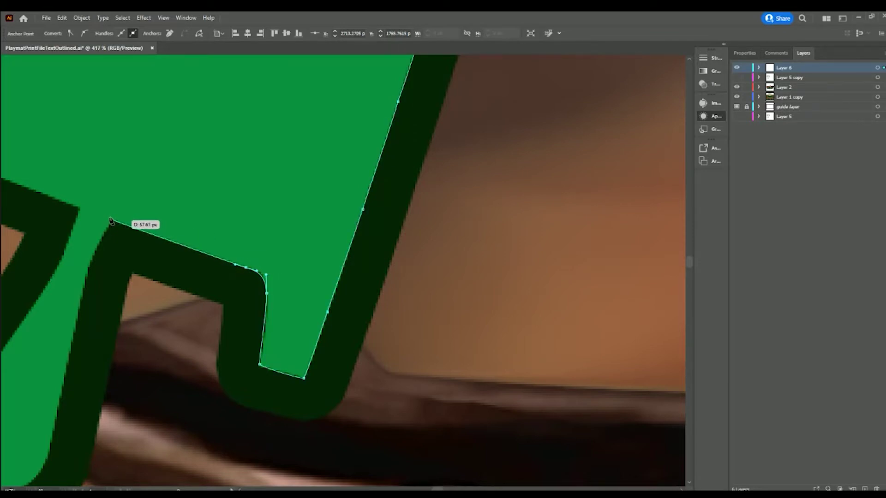
{"action": "left_click_drag", "start_coordinate": [112, 219], "coordinate": [84, 269]}
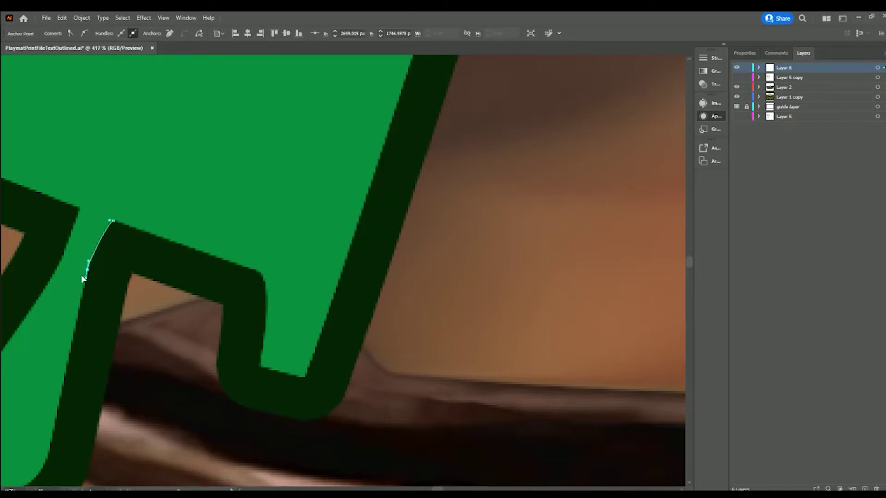
{"action": "left_click_drag", "start_coordinate": [80, 279], "coordinate": [74, 373]}
{"action": "scroll", "coordinate": [172, 292], "scroll_direction": "down", "scroll_amount": 3}
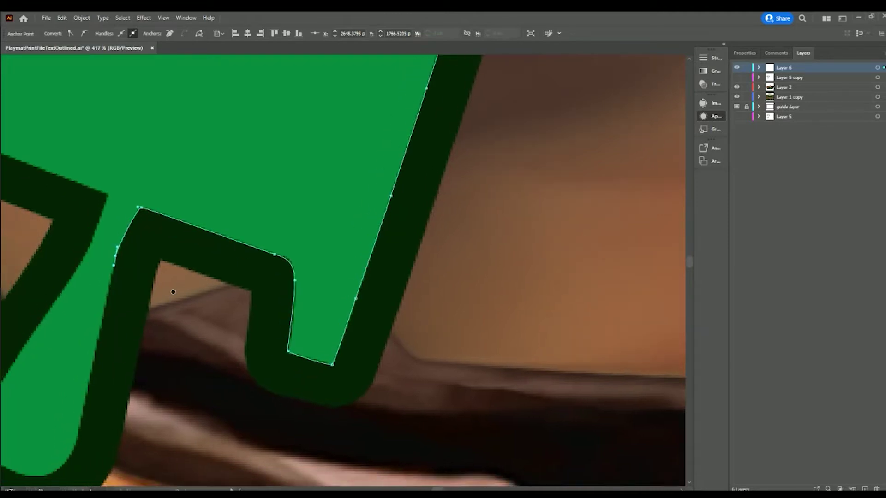
{"action": "scroll", "coordinate": [277, 263], "scroll_direction": "left", "scroll_amount": 5}
- Straighten and slide the fill's anchors down the first drip's right edge
{"action": "scroll", "coordinate": [319, 255], "scroll_direction": "left", "scroll_amount": 2}
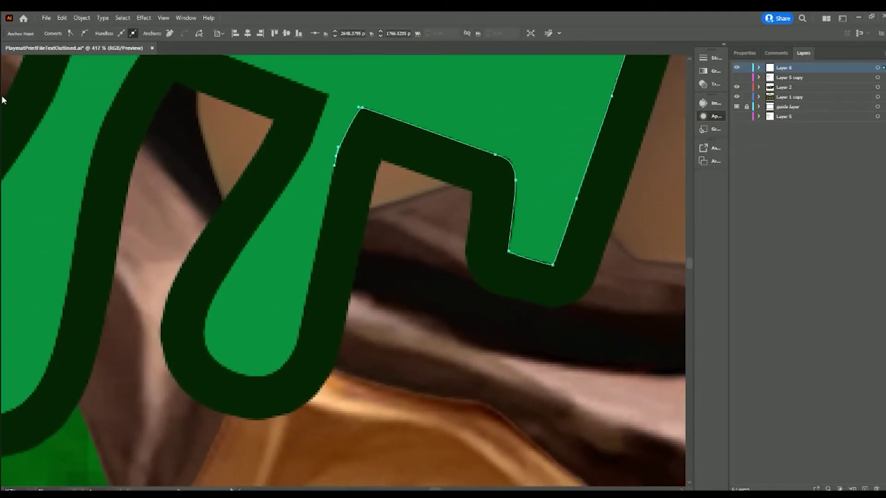
{"action": "left_click", "coordinate": [333, 159]}
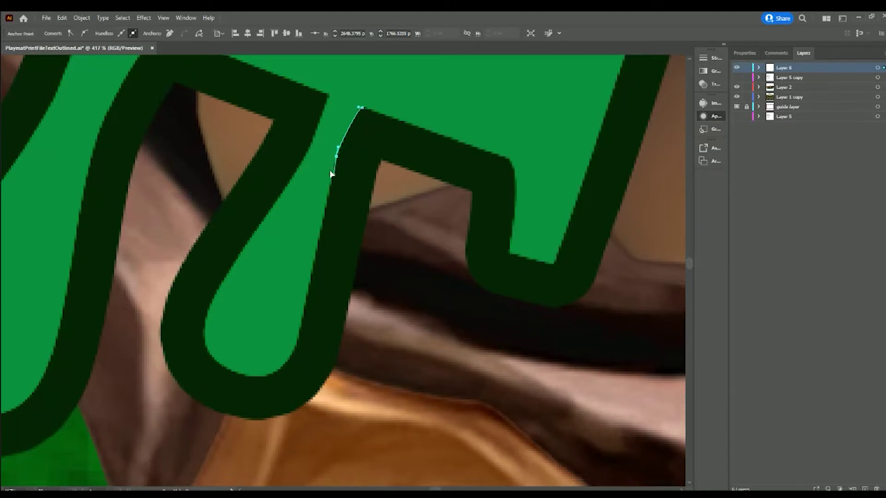
{"action": "left_click", "coordinate": [312, 241]}
{"action": "left_click_drag", "start_coordinate": [311, 260], "coordinate": [313, 267]}
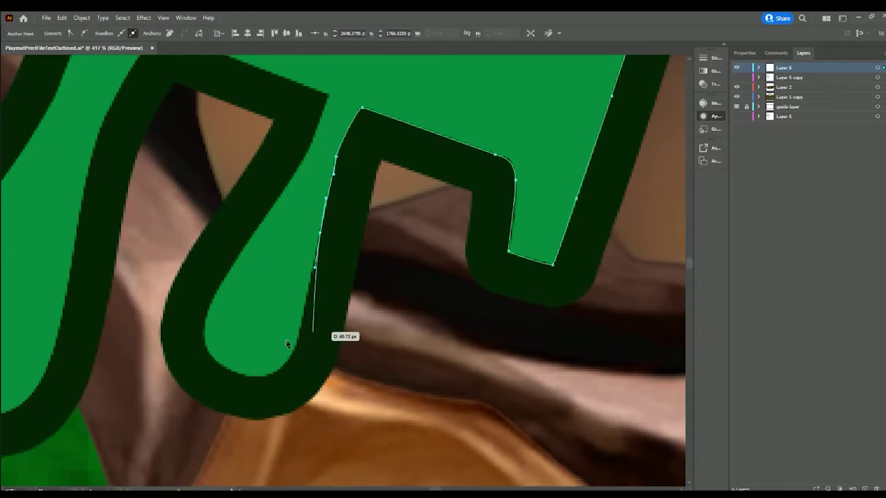
{"action": "left_click_drag", "start_coordinate": [312, 268], "coordinate": [315, 268]}
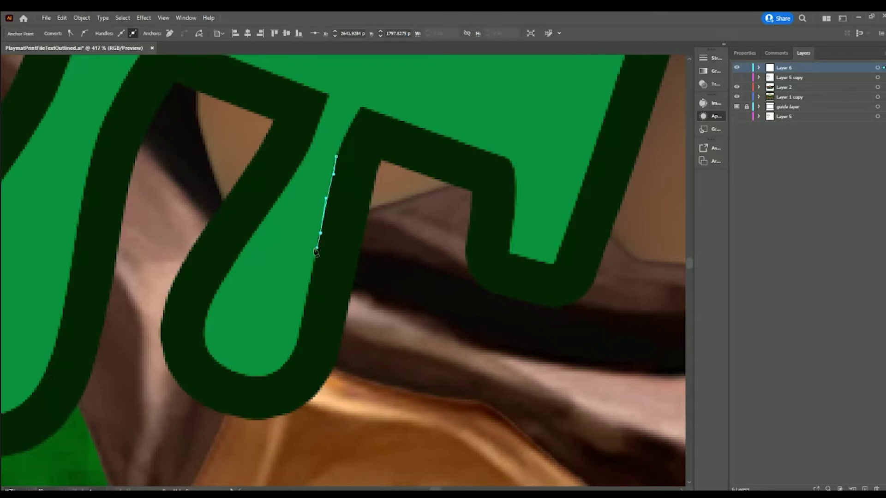
{"action": "left_click_drag", "start_coordinate": [315, 252], "coordinate": [303, 299]}
{"action": "mouse_move", "coordinate": [303, 298]}
{"action": "left_mouse_down"}
{"action": "mouse_move", "coordinate": [296, 341]}
{"action": "mouse_move", "coordinate": [250, 377]}
{"action": "left_mouse_up"}
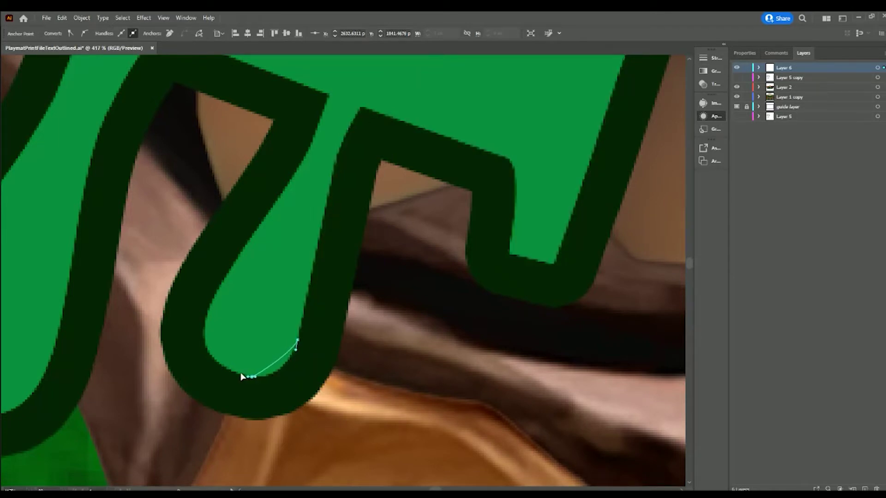
- Curve the fill edge around the drip's rounded bottom and up its inner side
{"action": "left_click_drag", "start_coordinate": [252, 377], "coordinate": [220, 375]}
{"action": "left_click_drag", "start_coordinate": [206, 341], "coordinate": [206, 309]}
{"action": "left_click_drag", "start_coordinate": [208, 304], "coordinate": [262, 214]}
{"action": "left_click_drag", "start_coordinate": [239, 250], "coordinate": [282, 279]}
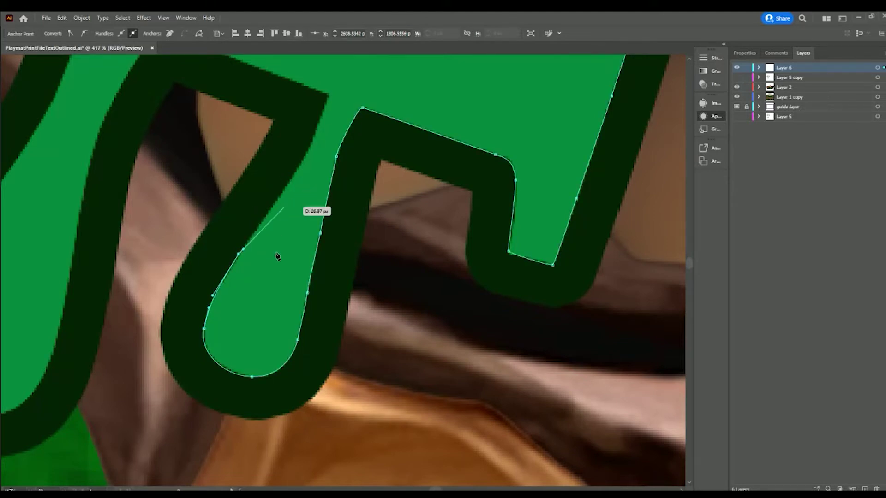
{"action": "scroll", "coordinate": [277, 257], "scroll_direction": "up", "scroll_amount": 3}
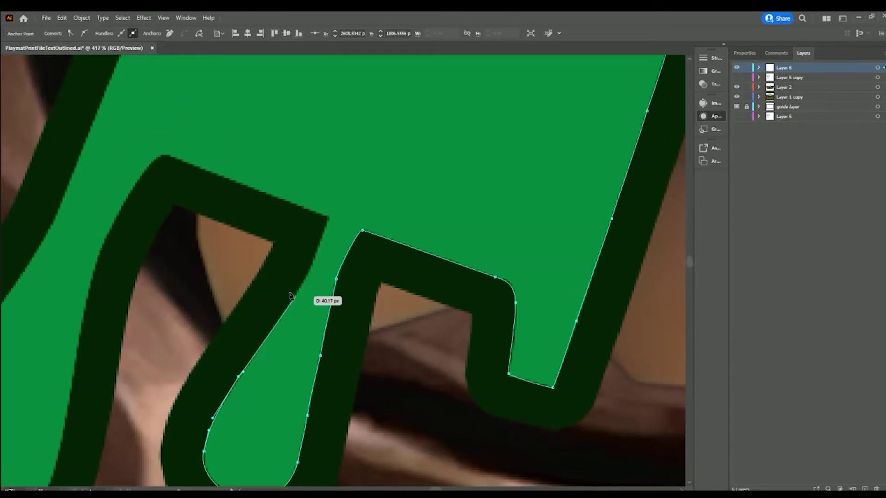
{"action": "mouse_move", "coordinate": [282, 279]}
{"action": "left_mouse_down"}
{"action": "mouse_move", "coordinate": [293, 291]}
{"action": "mouse_move", "coordinate": [326, 217]}
{"action": "left_mouse_up"}
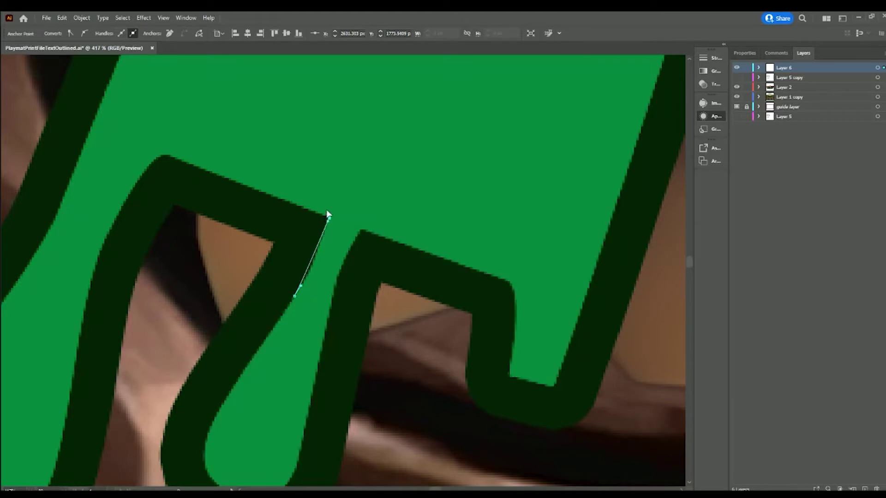
{"action": "mouse_move", "coordinate": [327, 214]}
{"action": "left_mouse_down"}
{"action": "mouse_move", "coordinate": [336, 181]}
{"action": "mouse_move", "coordinate": [315, 213]}
{"action": "mouse_move", "coordinate": [161, 153]}
{"action": "left_mouse_up"}
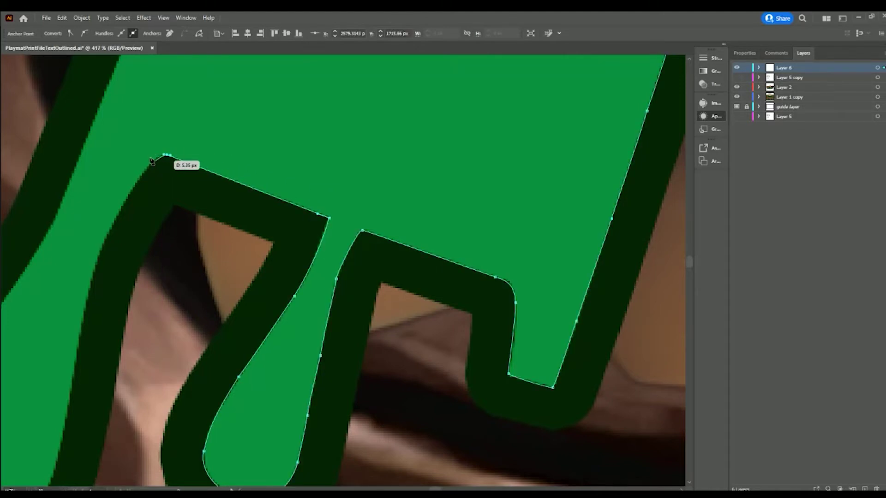
{"action": "left_click", "coordinate": [146, 167]}
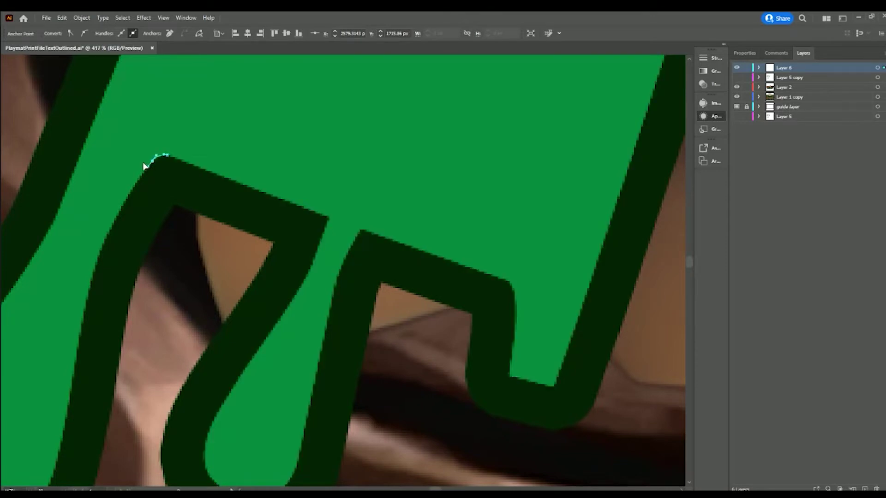
{"action": "left_click", "coordinate": [145, 166]}
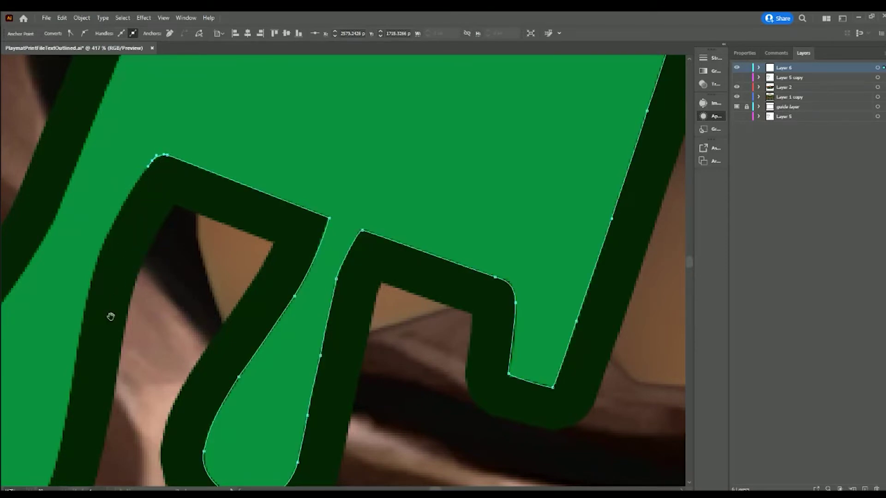
{"action": "left_click_drag", "start_coordinate": [111, 317], "coordinate": [261, 173]}
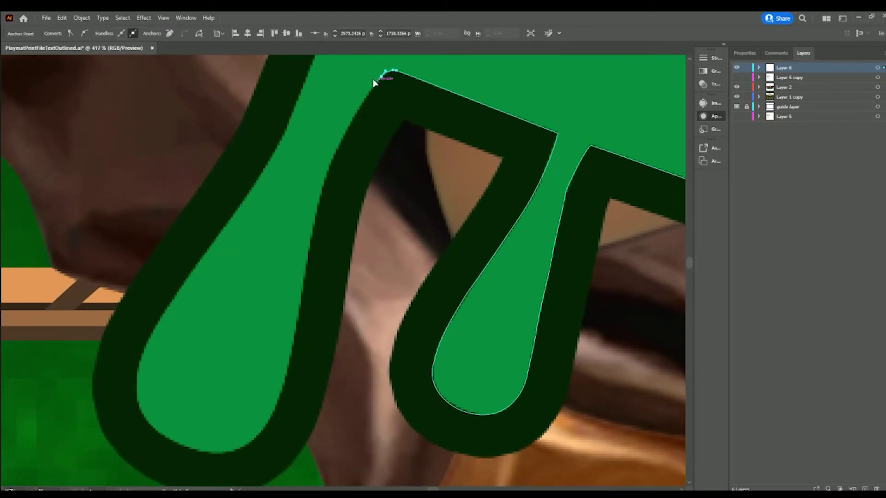
- Pull the corner point into the outline and reshape the rounded drop's bottom
{"action": "left_click_drag", "start_coordinate": [374, 82], "coordinate": [356, 112]}
{"action": "mouse_move", "coordinate": [356, 111]}
{"action": "left_mouse_down"}
{"action": "mouse_move", "coordinate": [333, 142]}
{"action": "mouse_move", "coordinate": [361, 102]}
{"action": "mouse_move", "coordinate": [312, 204]}
{"action": "mouse_move", "coordinate": [323, 180]}
{"action": "mouse_move", "coordinate": [303, 273]}
{"action": "left_mouse_up"}
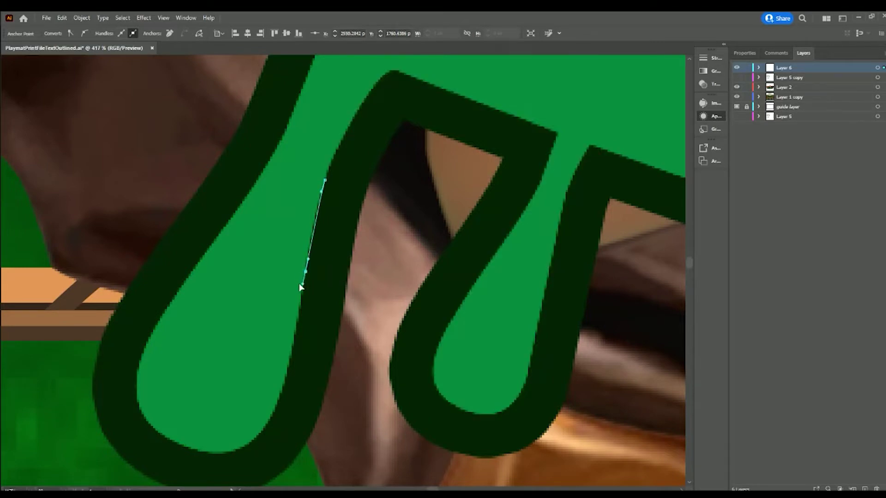
{"action": "mouse_move", "coordinate": [303, 274]}
{"action": "left_mouse_down"}
{"action": "mouse_move", "coordinate": [301, 303]}
{"action": "mouse_move", "coordinate": [267, 335]}
{"action": "mouse_move", "coordinate": [249, 377]}
{"action": "mouse_move", "coordinate": [212, 403]}
{"action": "left_mouse_up"}
{"action": "scroll", "coordinate": [269, 365], "scroll_direction": "down", "scroll_amount": 2}
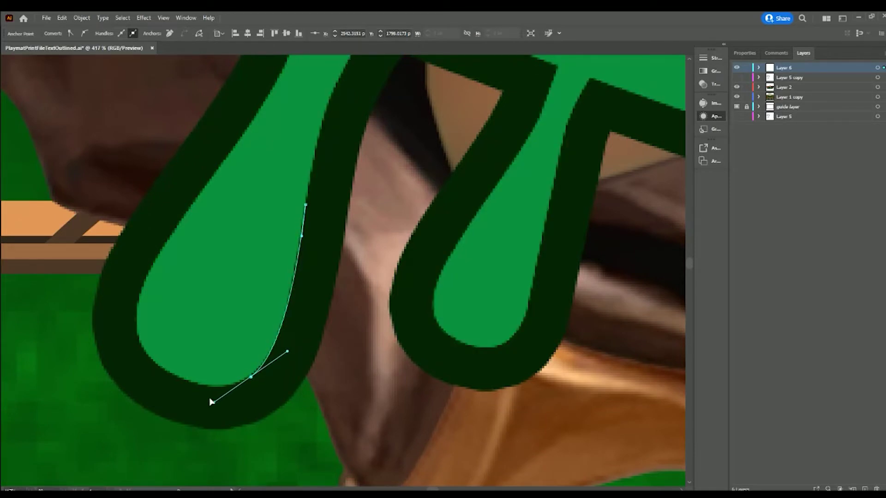
{"action": "mouse_move", "coordinate": [212, 403]}
{"action": "left_mouse_down"}
{"action": "mouse_move", "coordinate": [137, 344]}
{"action": "mouse_move", "coordinate": [129, 317]}
{"action": "mouse_move", "coordinate": [176, 211]}
{"action": "mouse_move", "coordinate": [193, 202]}
{"action": "left_mouse_up"}
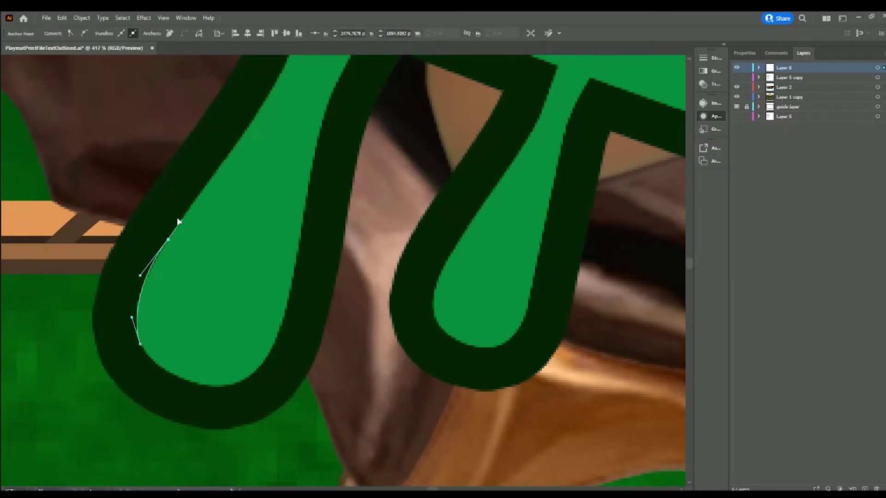
- Bend the fill edge up the drop's left side and along the P's left edge
{"action": "mouse_move", "coordinate": [179, 222]}
{"action": "left_mouse_down"}
{"action": "mouse_move", "coordinate": [216, 354]}
{"action": "mouse_move", "coordinate": [213, 376]}
{"action": "mouse_move", "coordinate": [259, 240]}
{"action": "mouse_move", "coordinate": [279, 211]}
{"action": "mouse_move", "coordinate": [327, 198]}
{"action": "left_mouse_up"}
{"action": "scroll", "coordinate": [216, 354], "scroll_direction": "up", "scroll_amount": 3}
{"action": "scroll", "coordinate": [216, 354], "scroll_direction": "up", "scroll_amount": 1}
{"action": "scroll", "coordinate": [256, 262], "scroll_direction": "up", "scroll_amount": 1}
{"action": "scroll", "coordinate": [278, 212], "scroll_direction": "up", "scroll_amount": 2}
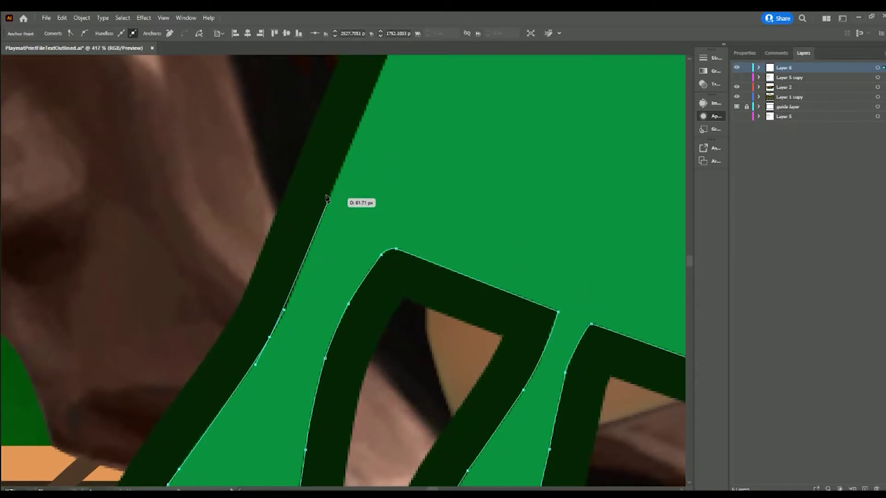
{"action": "left_click_drag", "start_coordinate": [327, 199], "coordinate": [365, 107]}
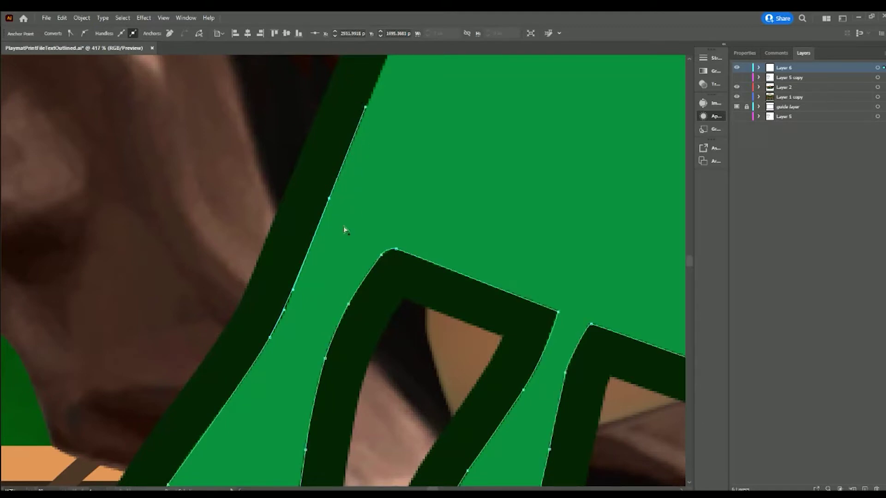
{"action": "mouse_move", "coordinate": [293, 289]}
{"action": "left_mouse_down"}
{"action": "mouse_move", "coordinate": [269, 318]}
{"action": "mouse_move", "coordinate": [286, 311]}
{"action": "mouse_move", "coordinate": [276, 314]}
{"action": "left_mouse_up"}
{"action": "mouse_move", "coordinate": [300, 267]}
{"action": "left_mouse_down"}
{"action": "mouse_move", "coordinate": [352, 123]}
{"action": "mouse_move", "coordinate": [414, 189]}
{"action": "mouse_move", "coordinate": [336, 379]}
{"action": "mouse_move", "coordinate": [399, 274]}
{"action": "mouse_move", "coordinate": [440, 290]}
{"action": "mouse_move", "coordinate": [161, 241]}
{"action": "left_mouse_up"}
- Slide the left edge's upper anchors higher along the dark outline
{"action": "scroll", "coordinate": [392, 342], "scroll_direction": "up", "scroll_amount": 2}
{"action": "scroll", "coordinate": [436, 295], "scroll_direction": "up", "scroll_amount": 4}
{"action": "scroll", "coordinate": [438, 299], "scroll_direction": "up", "scroll_amount": 2}
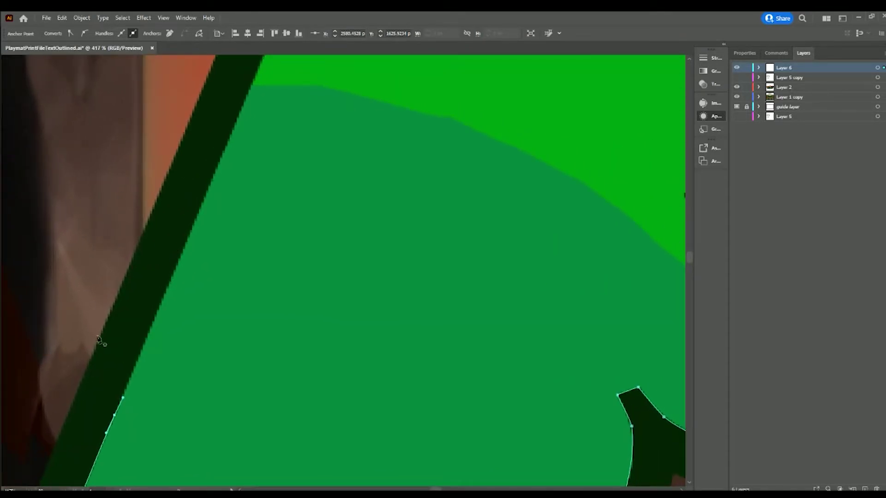
{"action": "mouse_move", "coordinate": [123, 398]}
{"action": "left_mouse_down"}
{"action": "mouse_move", "coordinate": [202, 196]}
{"action": "mouse_move", "coordinate": [286, 176]}
{"action": "left_mouse_up"}
{"action": "scroll", "coordinate": [295, 208], "scroll_direction": "up", "scroll_amount": 5}
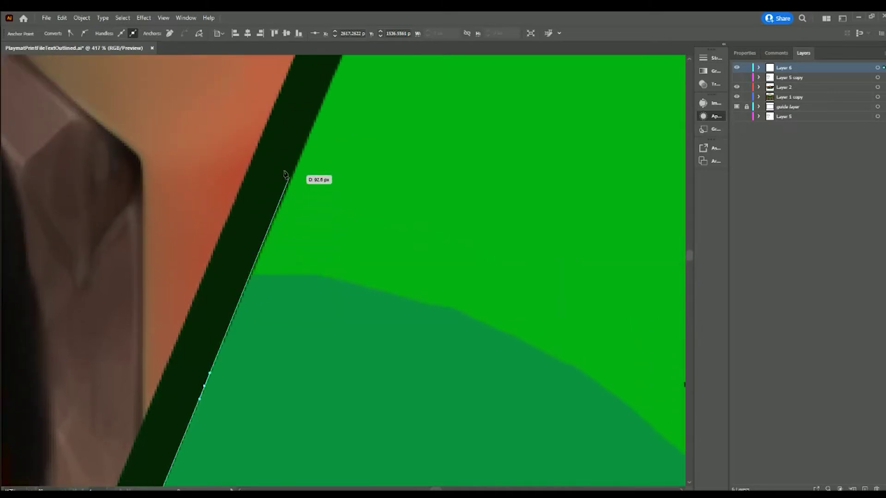
{"action": "mouse_move", "coordinate": [286, 176]}
{"action": "left_mouse_down"}
{"action": "mouse_move", "coordinate": [303, 152]}
{"action": "mouse_move", "coordinate": [340, 160]}
{"action": "mouse_move", "coordinate": [355, 229]}
{"action": "left_mouse_up"}
- Shape the narrow pointed tip at the P's top-left corner
{"action": "scroll", "coordinate": [340, 152], "scroll_direction": "up", "scroll_amount": 2}
{"action": "scroll", "coordinate": [354, 180], "scroll_direction": "up", "scroll_amount": 2}
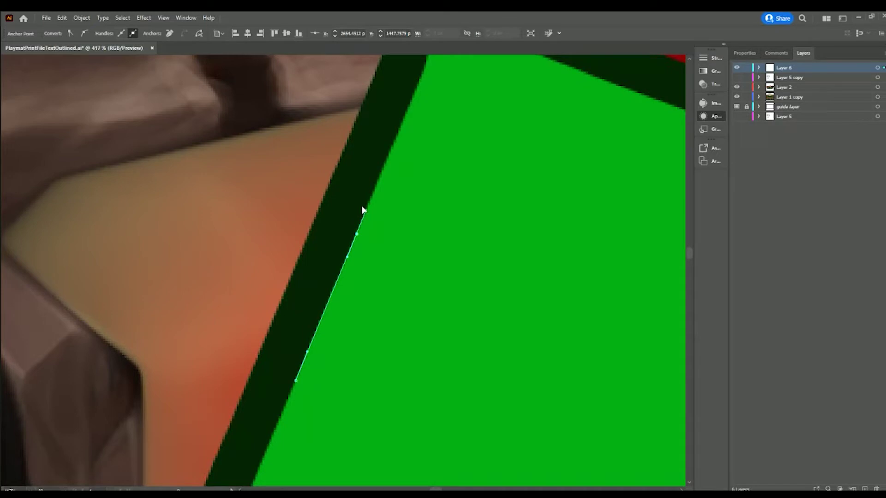
{"action": "scroll", "coordinate": [363, 211], "scroll_direction": "up", "scroll_amount": 2}
{"action": "left_click_drag", "start_coordinate": [362, 211], "coordinate": [407, 214]}
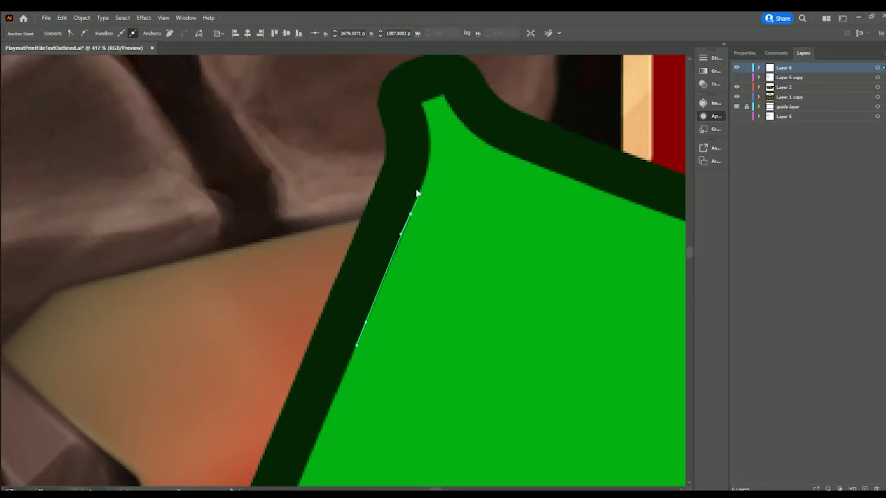
{"action": "left_click_drag", "start_coordinate": [416, 195], "coordinate": [426, 135]}
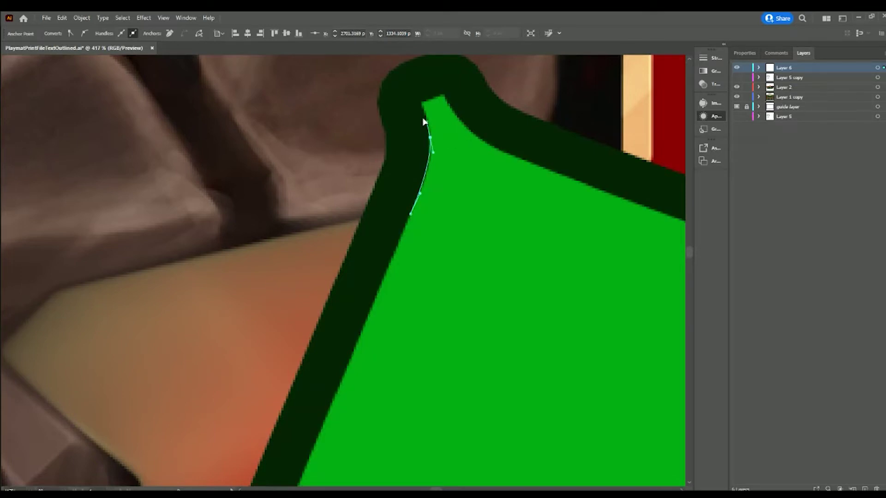
{"action": "left_click_drag", "start_coordinate": [423, 122], "coordinate": [411, 98]}
- Copy the green P fill path in Layer 6 and paste it in place
{"action": "left_click", "coordinate": [627, 226]}
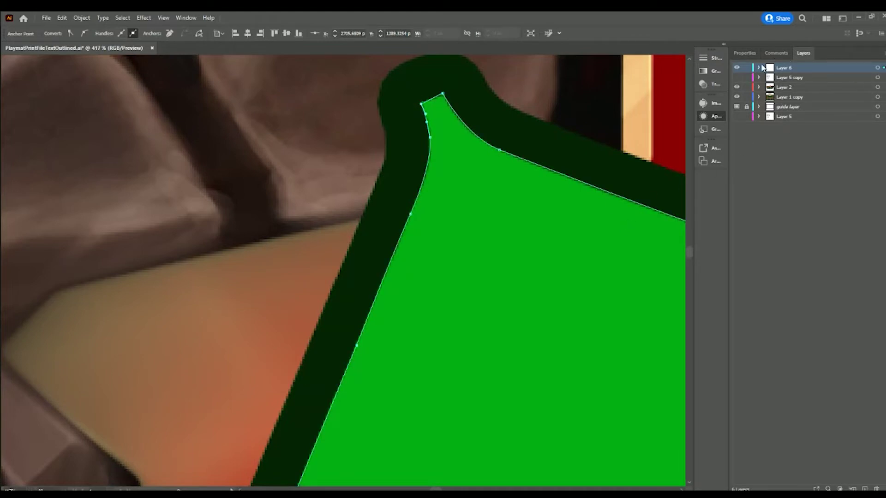
{"action": "left_click", "coordinate": [759, 67]}
{"action": "left_click", "coordinate": [878, 77]}
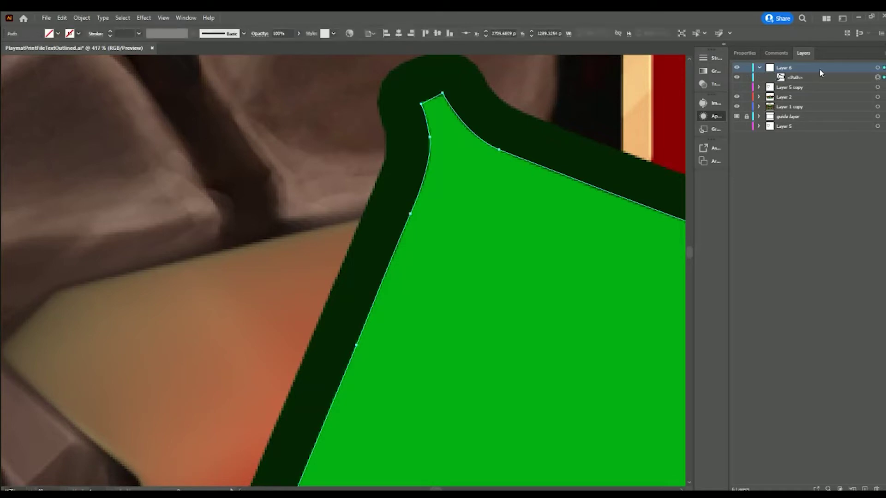
{"action": "key", "text": "ctrl+c"}
{"action": "key", "text": "ctrl+b"}
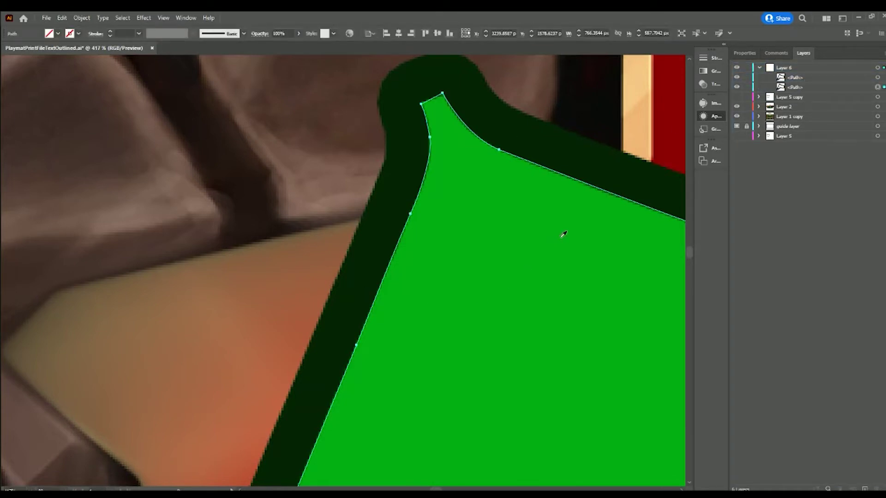
- Give the copy a thick pink stroke of about 17 pt
{"action": "key", "text": "comma"}
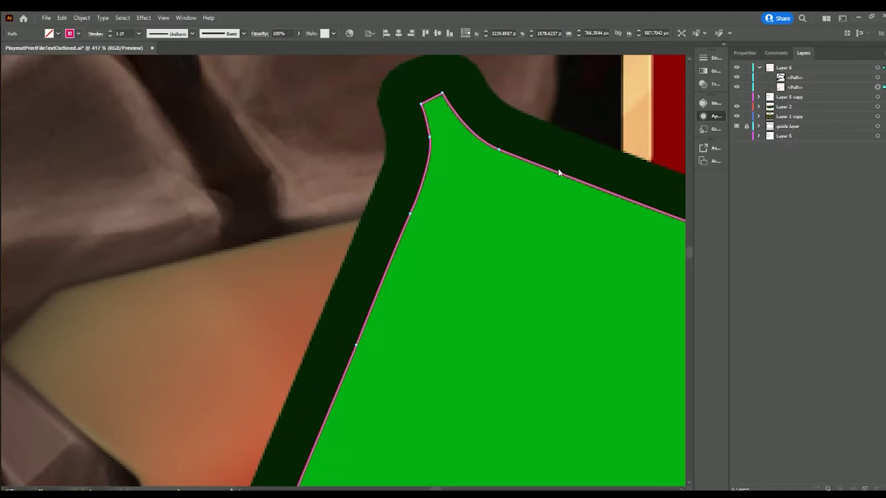
{"action": "left_click", "coordinate": [569, 176]}
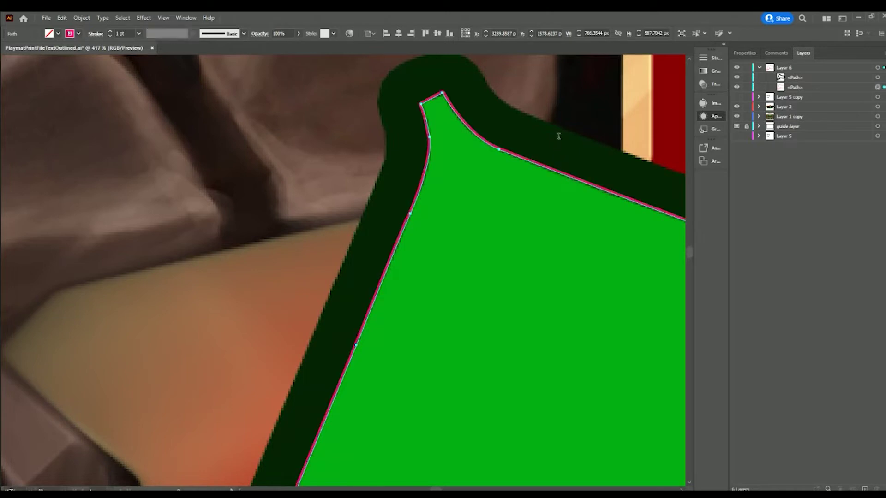
{"action": "key", "text": "Up"}
{"action": "key", "text": "Up"}
{"action": "key", "text": "Up"}
{"action": "key", "text": "Up"}
{"action": "key", "text": "Up"}
{"action": "key", "text": "Up"}
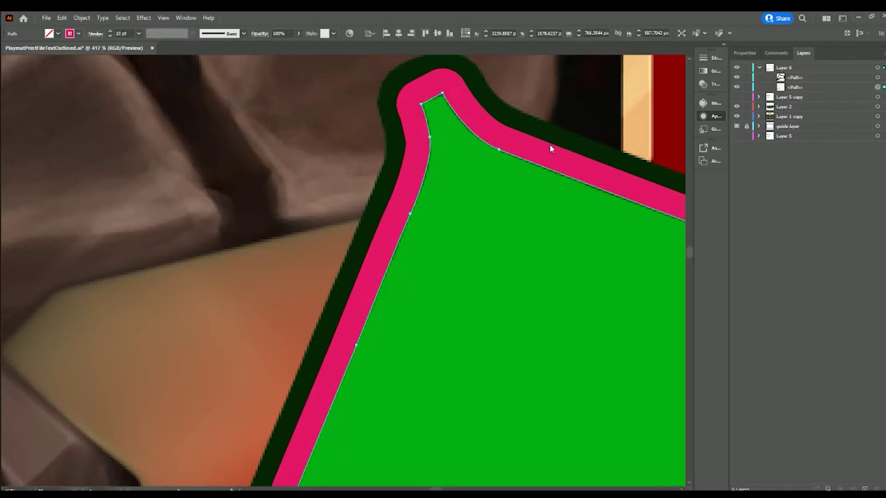
{"action": "key", "text": "Up"}
{"action": "key", "text": "Up"}
{"action": "key", "text": "Up"}
{"action": "key", "text": "Up"}
{"action": "key", "text": "Up"}
{"action": "key", "text": "Up"}
{"action": "key", "text": "Up"}
{"action": "key", "text": "Up"}
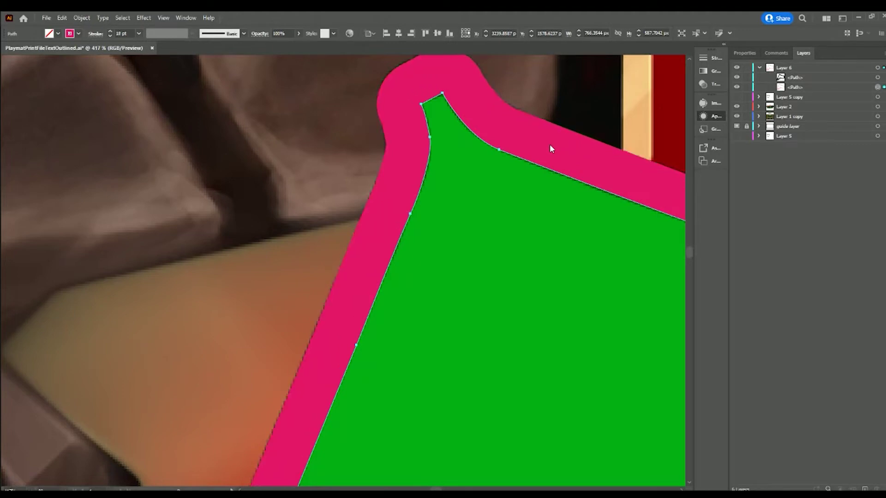
{"action": "key", "text": "Down"}
{"action": "scroll", "coordinate": [434, 331], "scroll_direction": "down", "scroll_amount": 2}
{"action": "scroll", "coordinate": [434, 331], "scroll_direction": "down", "scroll_amount": 2}
{"action": "scroll", "coordinate": [434, 331], "scroll_direction": "down", "scroll_amount": 2}
{"action": "scroll", "coordinate": [434, 330], "scroll_direction": "down", "scroll_amount": 1}
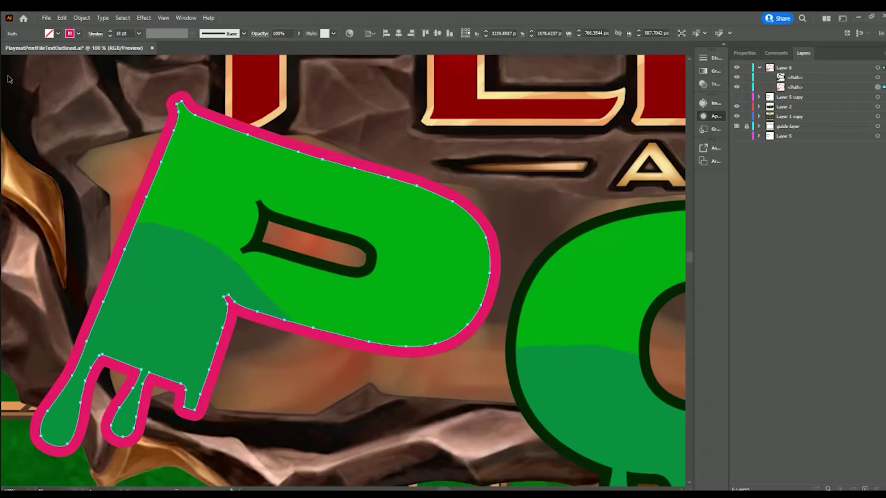
{"action": "left_click", "coordinate": [649, 109]}
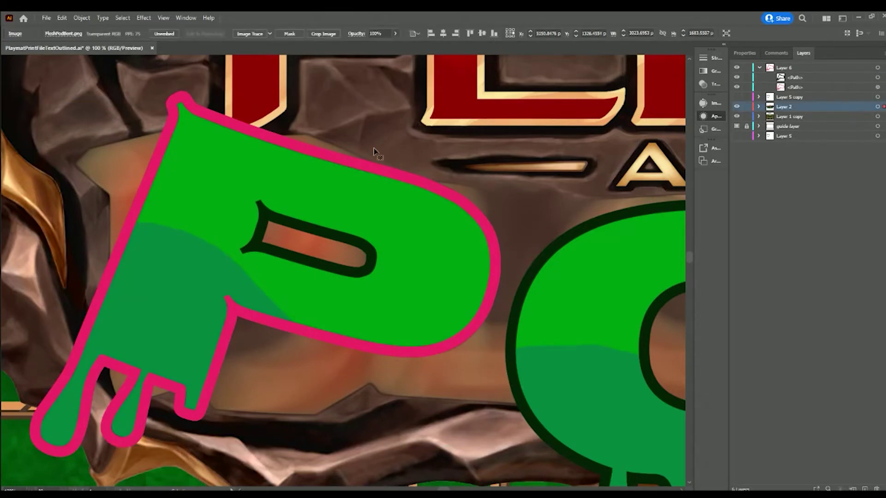
{"action": "left_click", "coordinate": [735, 86]}
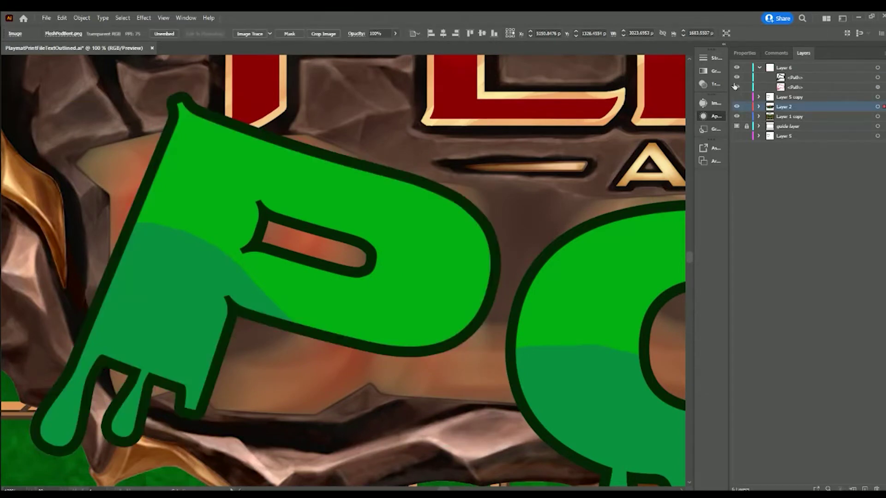
{"action": "left_click", "coordinate": [736, 86]}
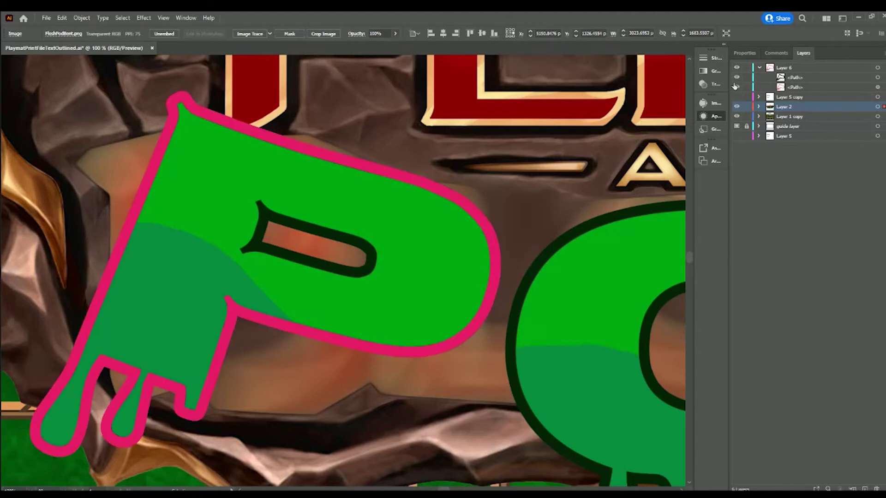
{"action": "left_click", "coordinate": [878, 85]}
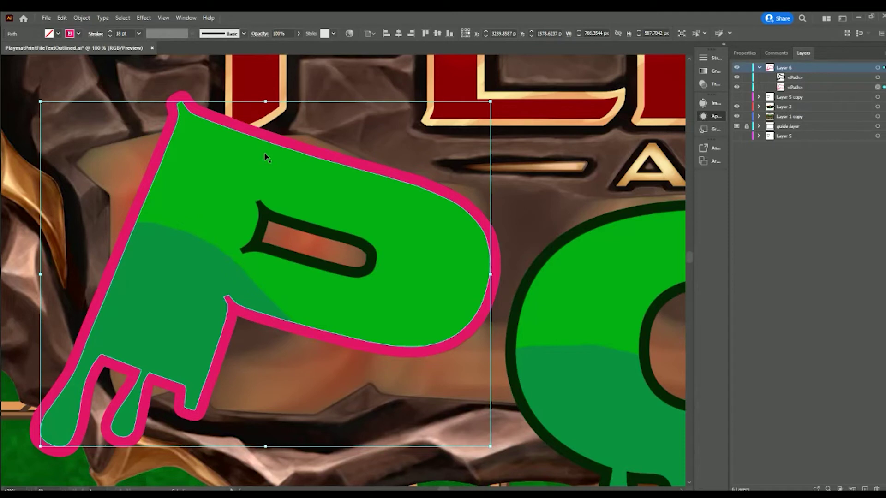
- Delete the pink-outlined copy and zoom in on the P's counter hole
{"action": "key", "text": "Delete"}
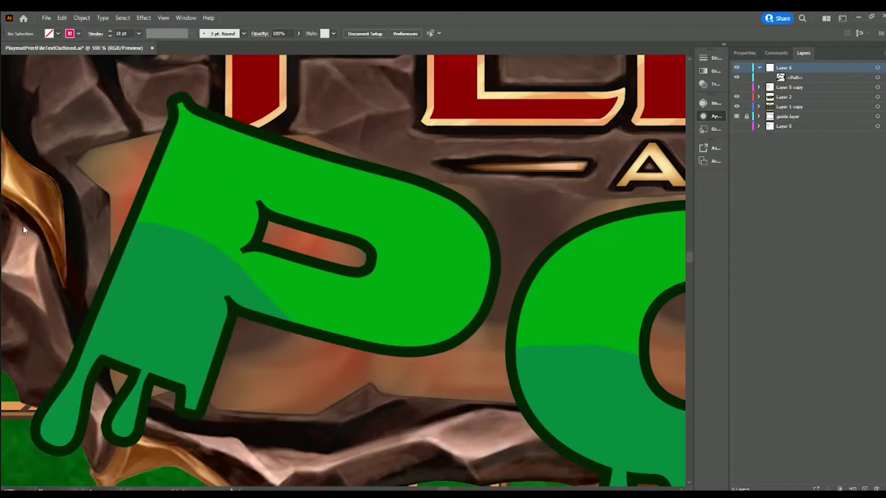
{"action": "left_click", "coordinate": [287, 224]}
{"action": "left_click", "coordinate": [333, 280]}
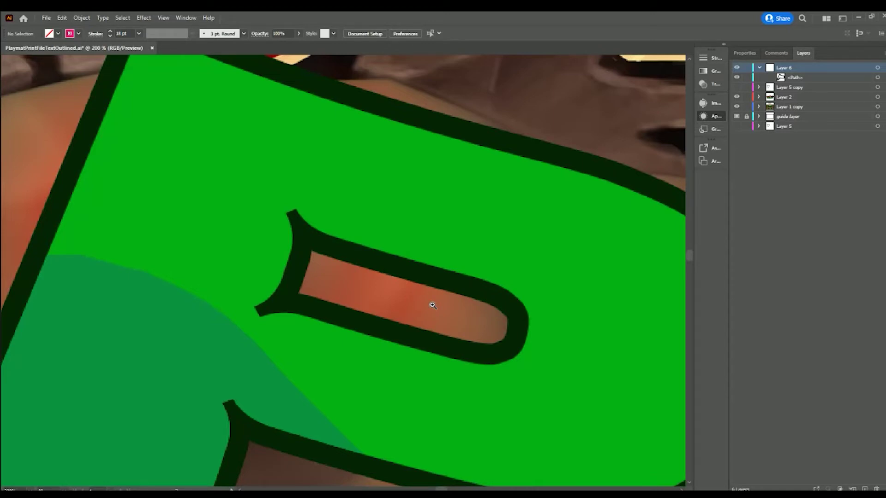
{"action": "scroll", "coordinate": [433, 306], "scroll_direction": "up", "scroll_amount": 3}
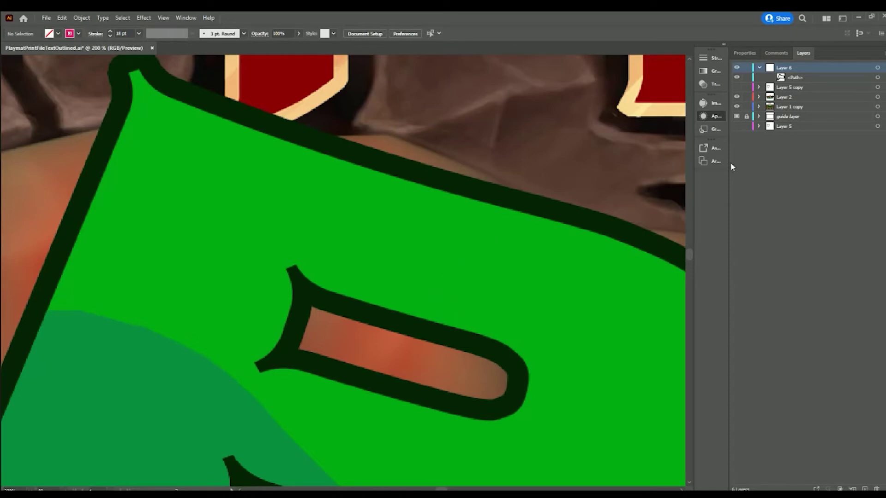
- Paste another copy of the letter outline in back and hide the pink-stroked copy
{"action": "left_click", "coordinate": [881, 77]}
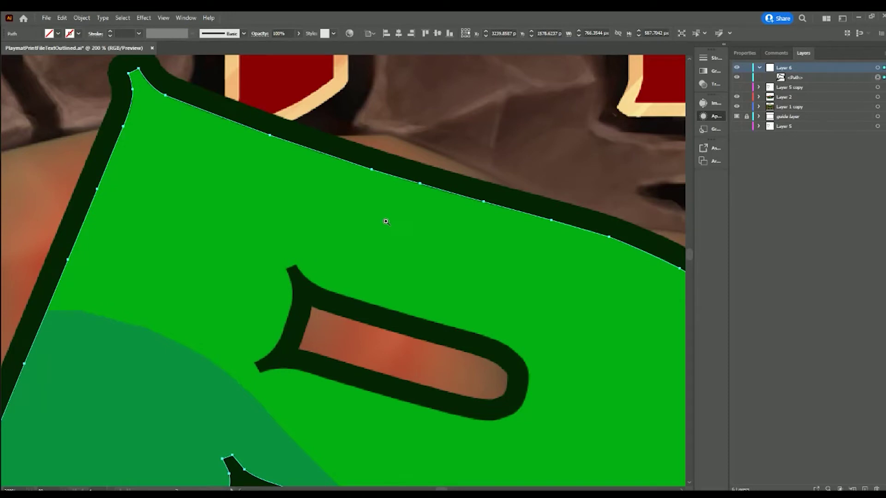
{"action": "scroll", "coordinate": [462, 277], "scroll_direction": "down", "scroll_amount": 1}
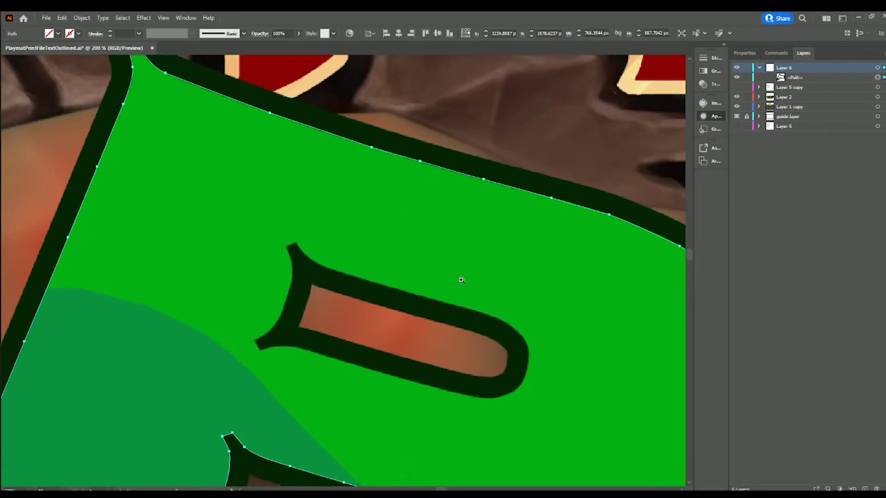
{"action": "scroll", "coordinate": [461, 277], "scroll_direction": "down", "scroll_amount": 2}
{"action": "scroll", "coordinate": [463, 274], "scroll_direction": "down", "scroll_amount": 2}
{"action": "scroll", "coordinate": [462, 273], "scroll_direction": "down", "scroll_amount": 2}
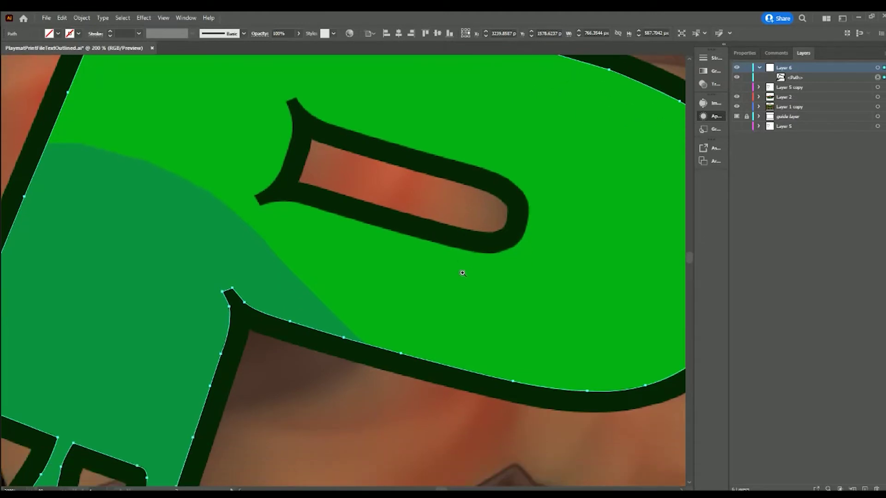
{"action": "scroll", "coordinate": [463, 274], "scroll_direction": "up", "scroll_amount": 3}
{"action": "scroll", "coordinate": [462, 273], "scroll_direction": "up", "scroll_amount": 1}
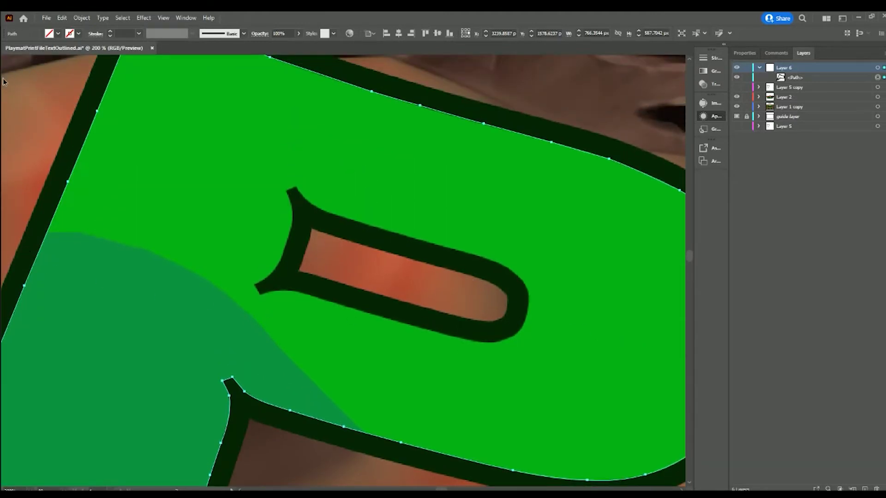
{"action": "key", "text": "ctrl+b"}
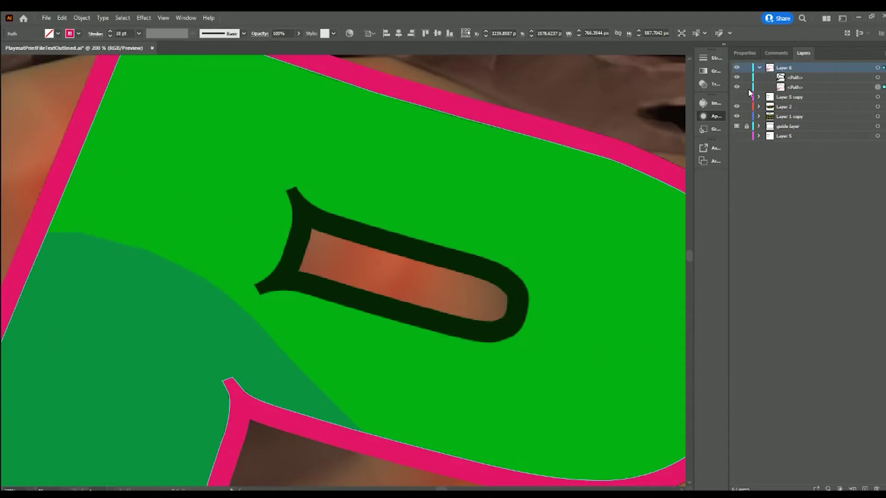
{"action": "left_click", "coordinate": [737, 87]}
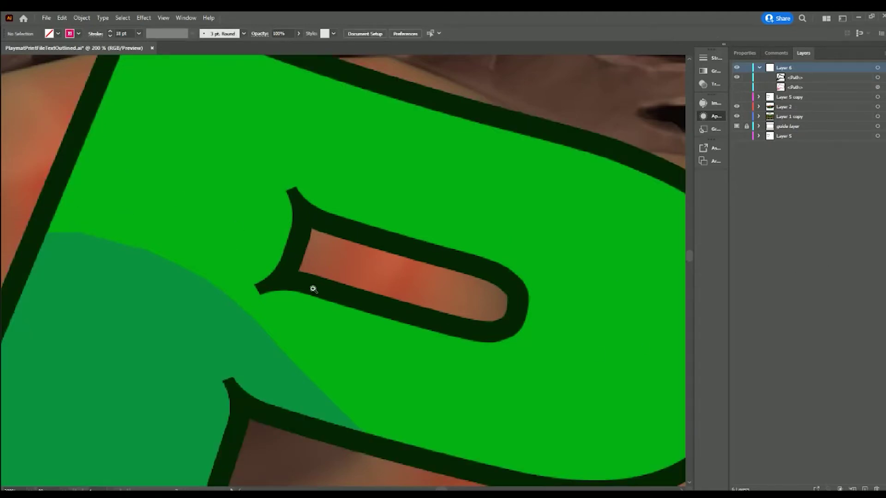
- Zoom closer into the counter hole and set the stroke to None
{"action": "left_click", "coordinate": [519, 316]}
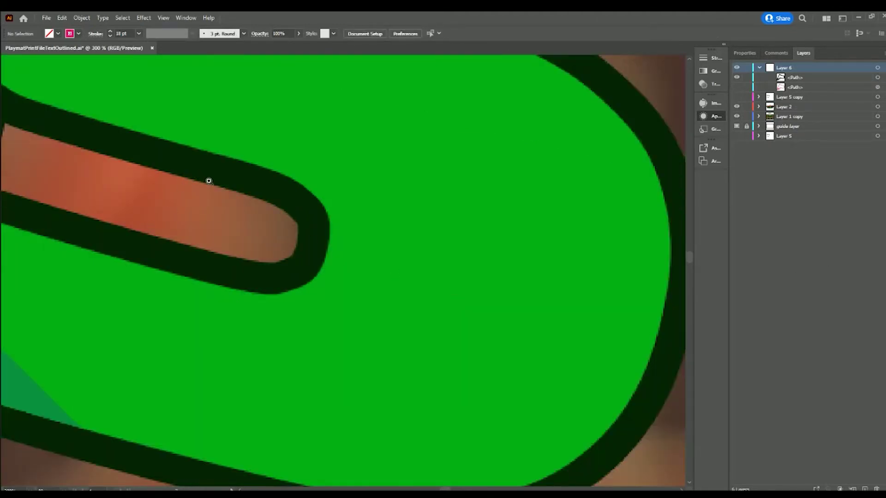
{"action": "left_click_drag", "start_coordinate": [260, 210], "coordinate": [281, 289]}
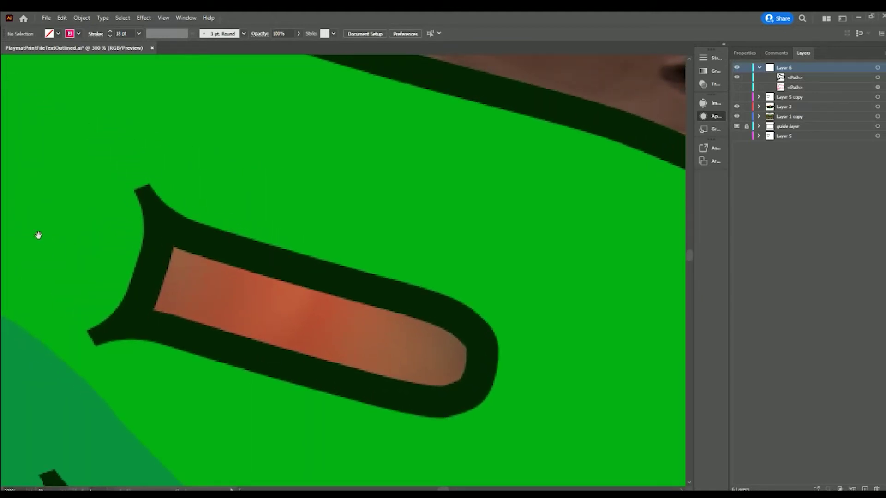
{"action": "left_click_drag", "start_coordinate": [184, 291], "coordinate": [203, 293]}
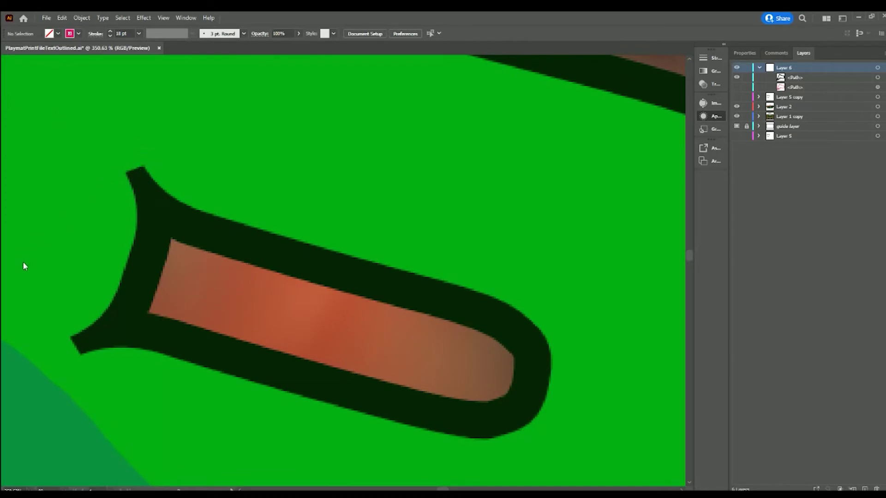
{"action": "key", "text": "p"}
{"action": "key", "text": "slash"}
- Start a path at the counter's upper tip and trace along its top edge
{"action": "left_click", "coordinate": [126, 174]}
{"action": "left_click", "coordinate": [145, 166]}
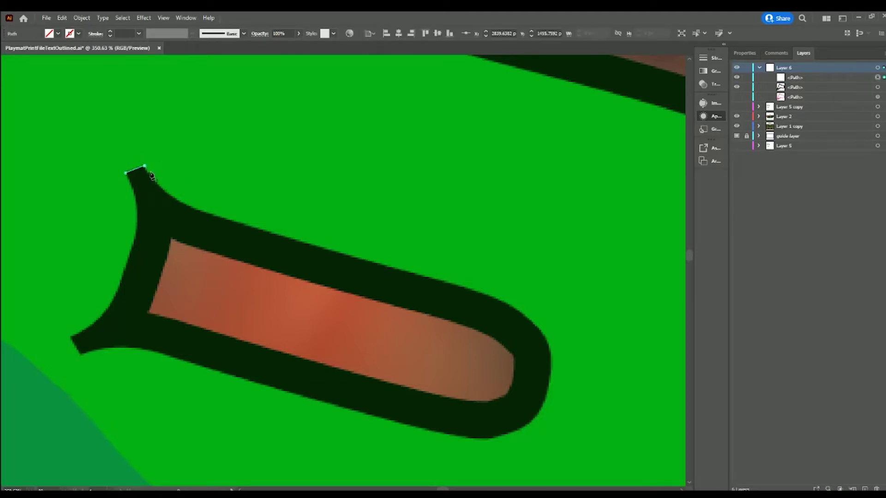
{"action": "left_click_drag", "start_coordinate": [150, 174], "coordinate": [178, 202]}
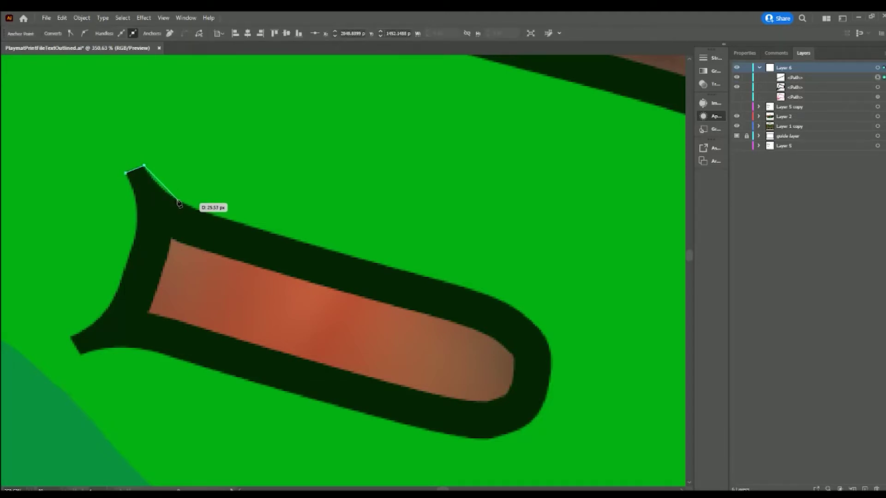
{"action": "left_click_drag", "start_coordinate": [180, 204], "coordinate": [262, 230]}
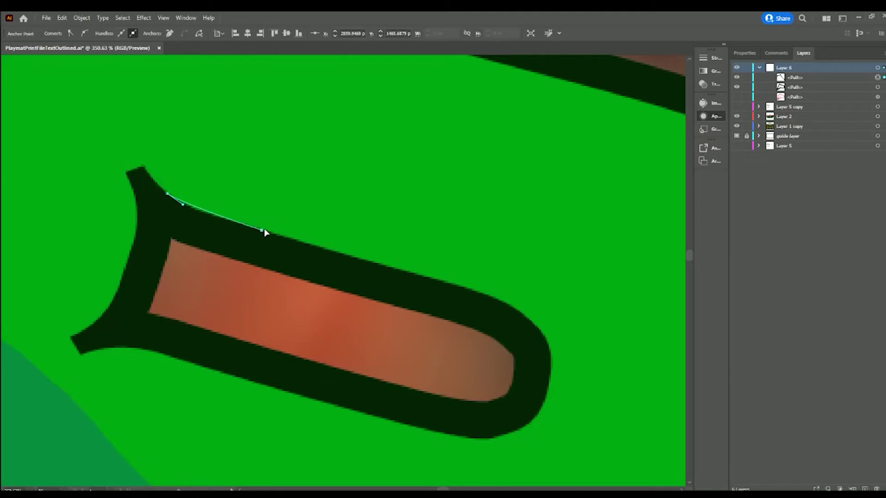
{"action": "left_click", "coordinate": [236, 223]}
{"action": "left_click", "coordinate": [286, 237]}
{"action": "left_click_drag", "start_coordinate": [418, 275], "coordinate": [443, 281]}
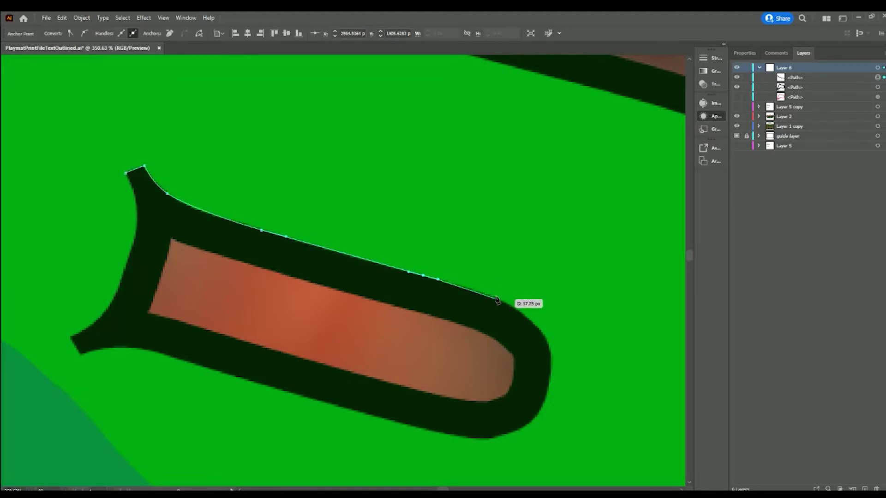
- Curve the path around the counter's rounded far end
{"action": "left_click", "coordinate": [499, 300]}
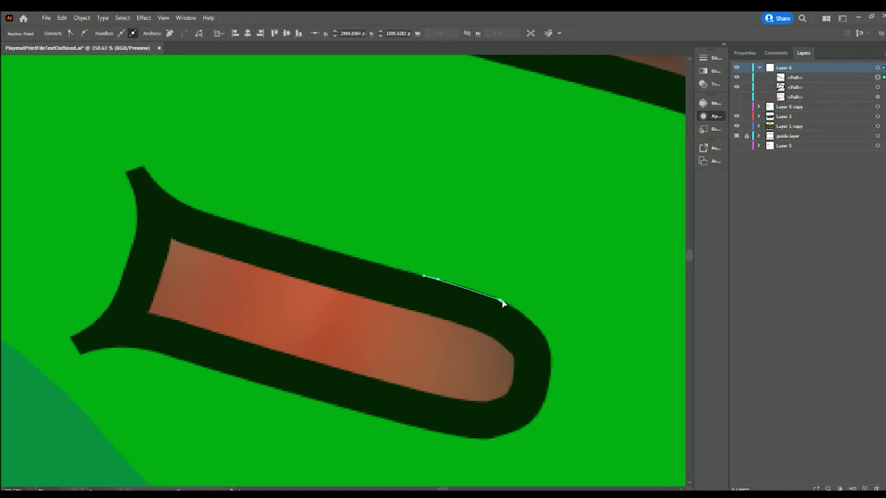
{"action": "left_click_drag", "start_coordinate": [502, 302], "coordinate": [511, 306]}
{"action": "left_click", "coordinate": [519, 309]}
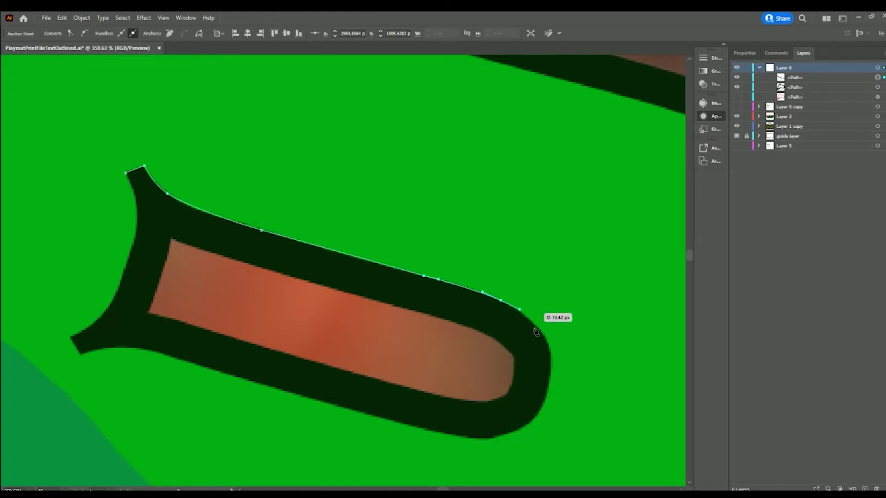
{"action": "left_click", "coordinate": [549, 354]}
{"action": "left_click_drag", "start_coordinate": [549, 355], "coordinate": [551, 377]}
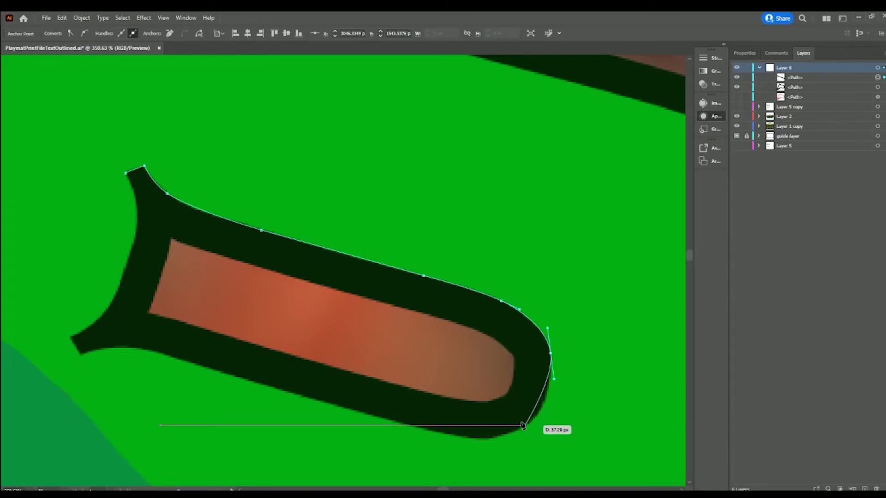
{"action": "left_click_drag", "start_coordinate": [524, 426], "coordinate": [501, 434]}
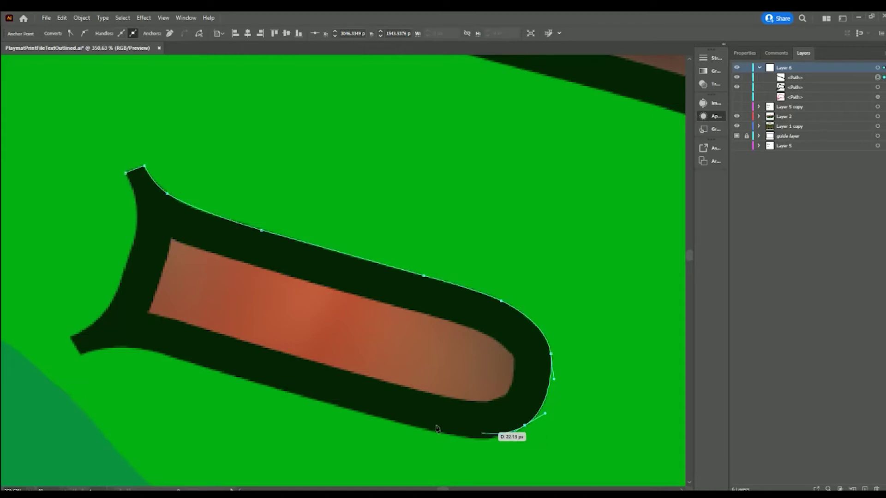
- Trace the counter's bottom edge leftward, redoing one misplaced anchor
{"action": "left_click_drag", "start_coordinate": [443, 434], "coordinate": [395, 424]}
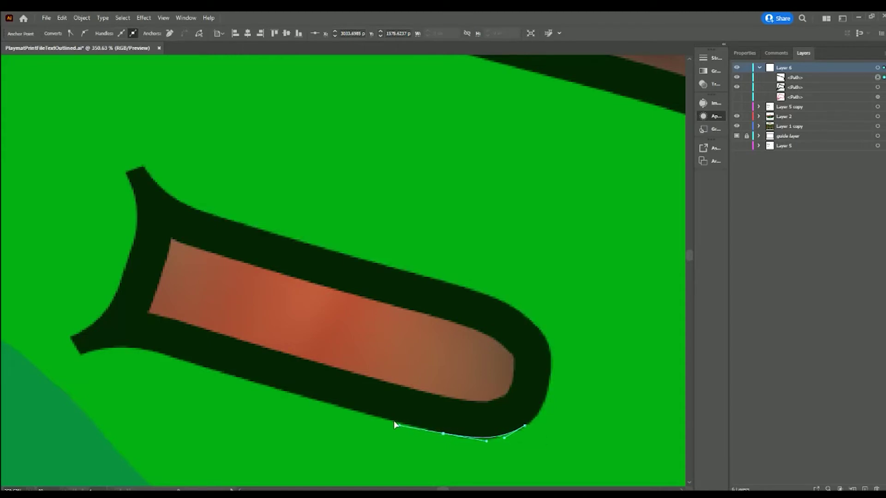
{"action": "left_click", "coordinate": [398, 425]}
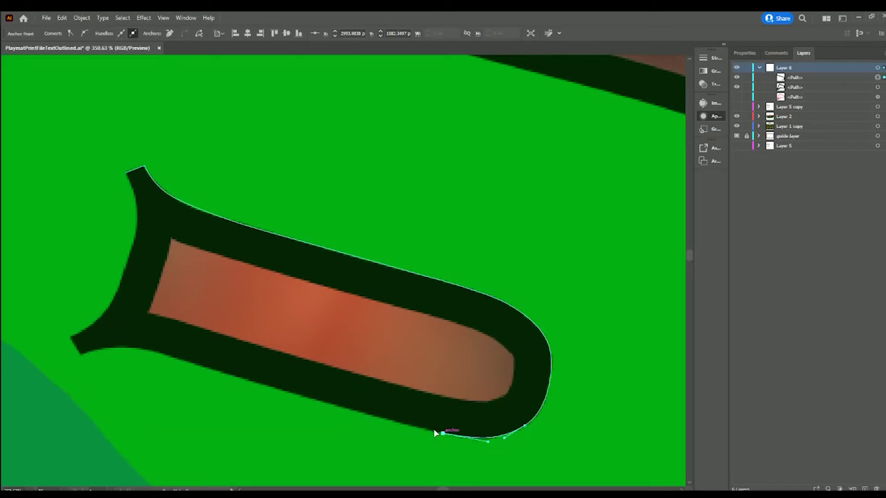
{"action": "key", "text": "ctrl+z"}
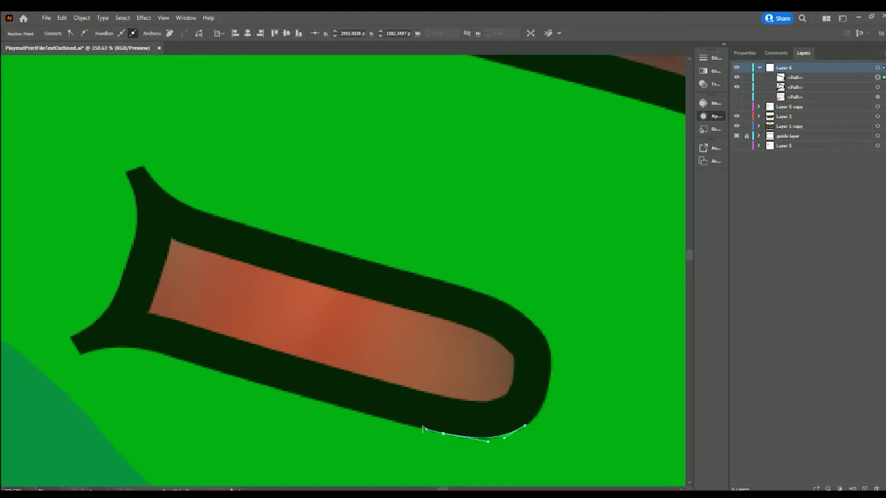
{"action": "left_click", "coordinate": [423, 430]}
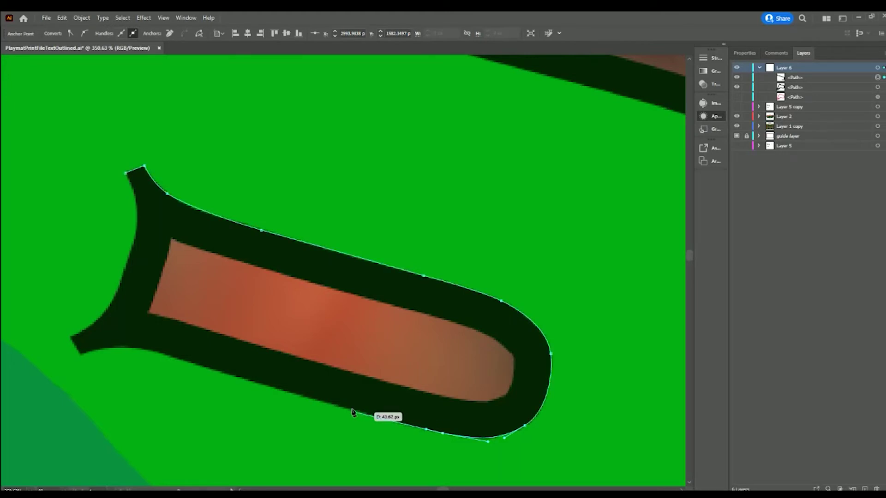
{"action": "left_click", "coordinate": [353, 411]}
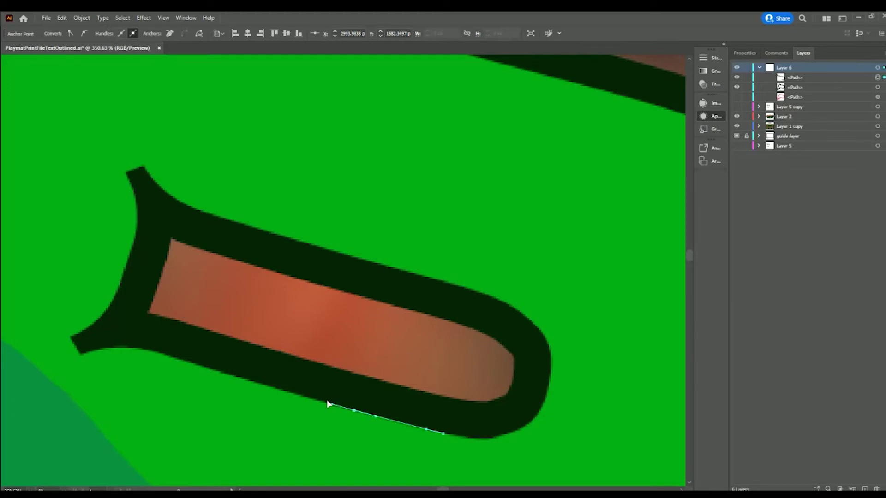
{"action": "left_click", "coordinate": [329, 404]}
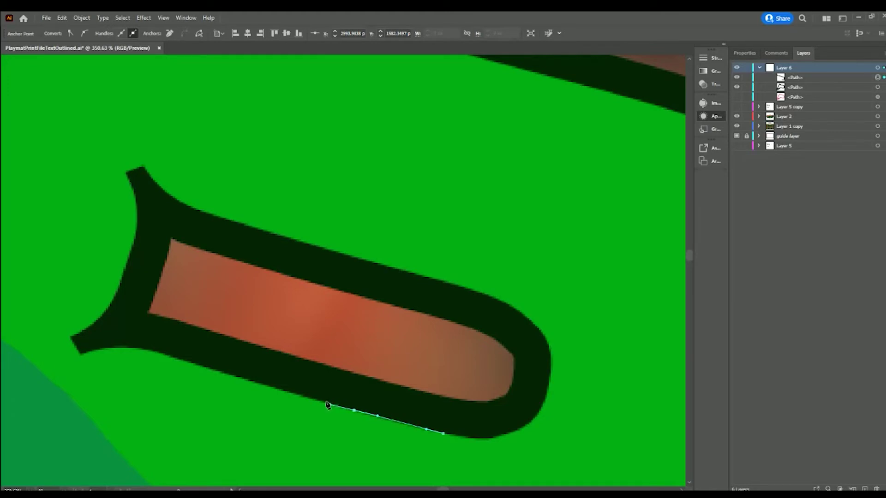
{"action": "left_click", "coordinate": [256, 383]}
{"action": "left_click", "coordinate": [248, 381]}
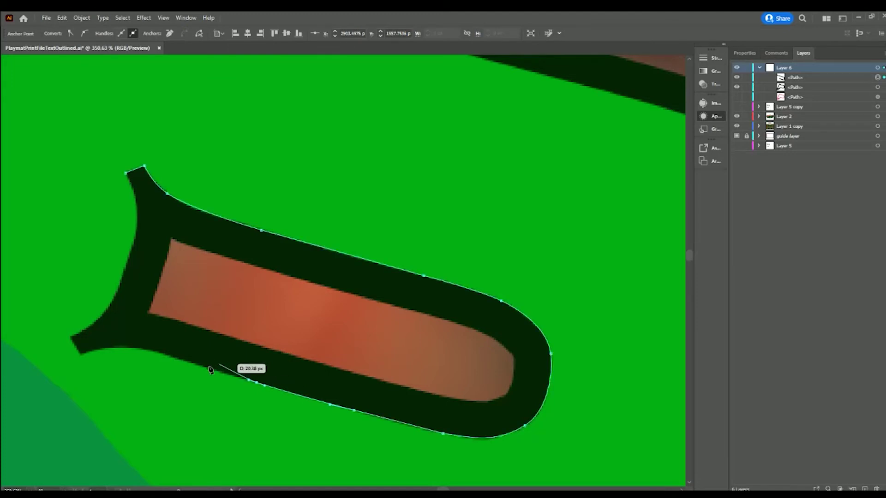
{"action": "left_click", "coordinate": [178, 359]}
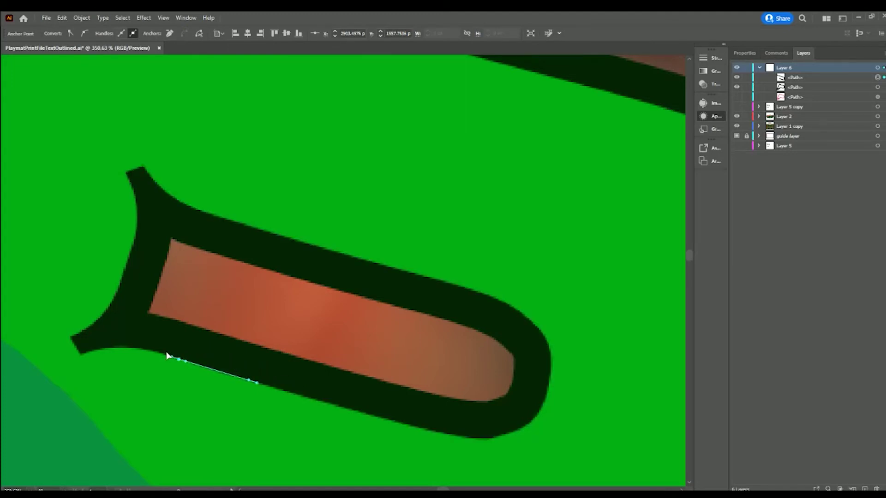
{"action": "left_click", "coordinate": [168, 355]}
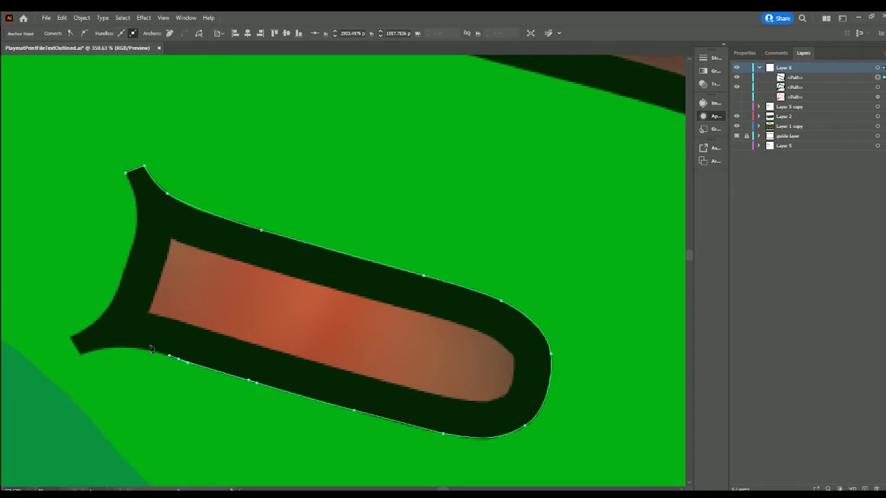
- Round the lower-left tip and run the left edge back up to the start
{"action": "left_click", "coordinate": [118, 346]}
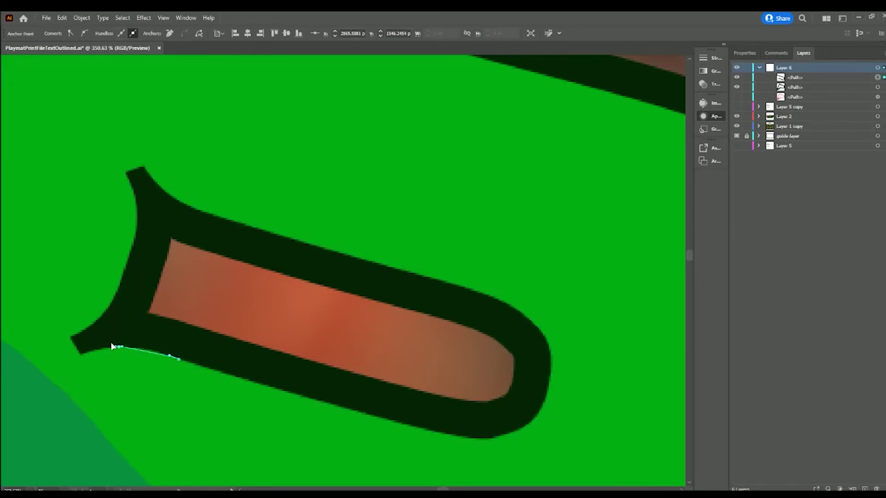
{"action": "left_click_drag", "start_coordinate": [106, 347], "coordinate": [94, 347]}
{"action": "left_click", "coordinate": [104, 347]}
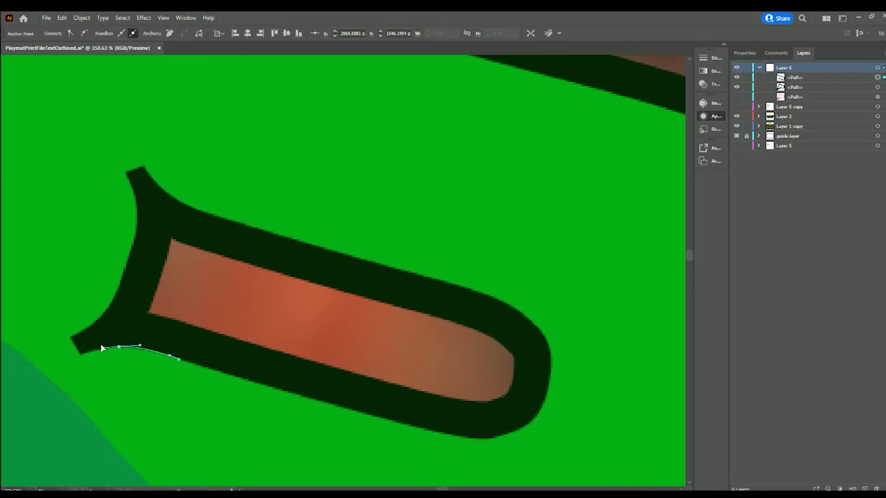
{"action": "left_click", "coordinate": [78, 354]}
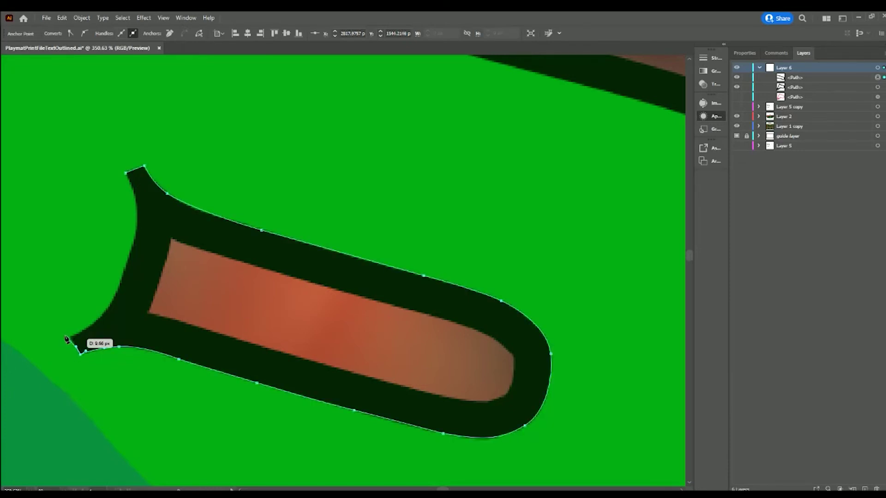
{"action": "mouse_move", "coordinate": [66, 340]}
{"action": "left_mouse_down"}
{"action": "mouse_move", "coordinate": [112, 304]}
{"action": "mouse_move", "coordinate": [103, 310]}
{"action": "mouse_move", "coordinate": [135, 224]}
{"action": "left_mouse_up"}
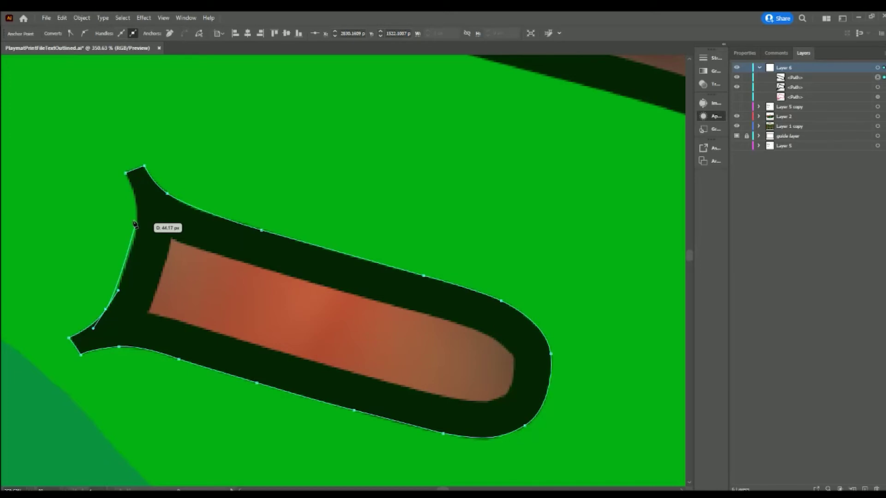
{"action": "mouse_move", "coordinate": [134, 224]}
{"action": "left_mouse_down"}
{"action": "mouse_move", "coordinate": [134, 236]}
{"action": "mouse_move", "coordinate": [118, 162]}
{"action": "left_mouse_up"}
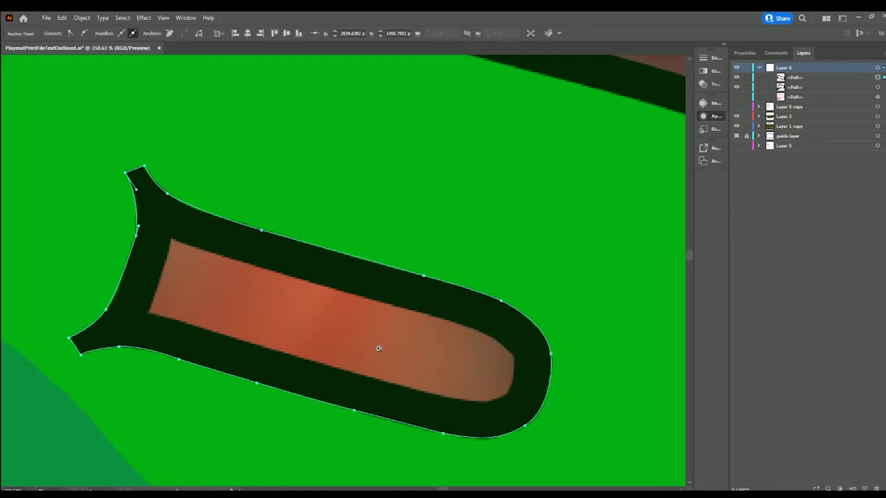
{"action": "left_click_drag", "start_coordinate": [379, 349], "coordinate": [411, 358]}
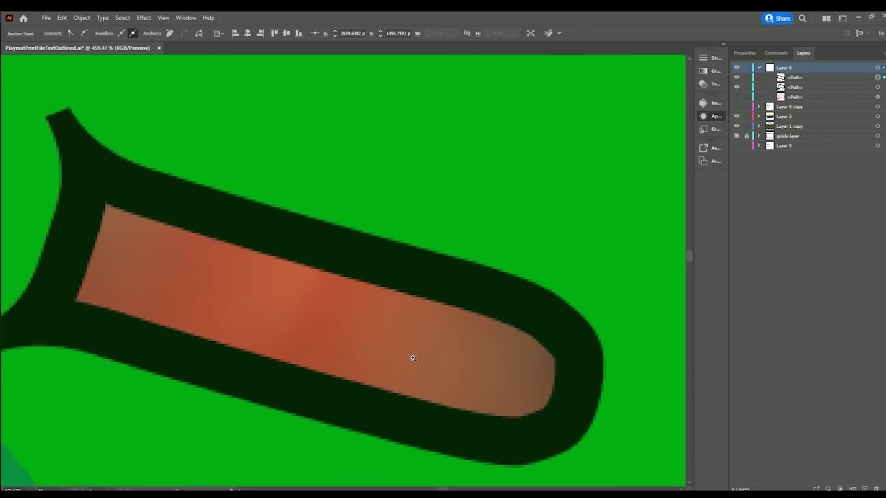
- Trace the counter's left and top edges with Pen anchors toward its rounded end
{"action": "key", "text": "p"}
{"action": "left_click", "coordinate": [72, 302]}
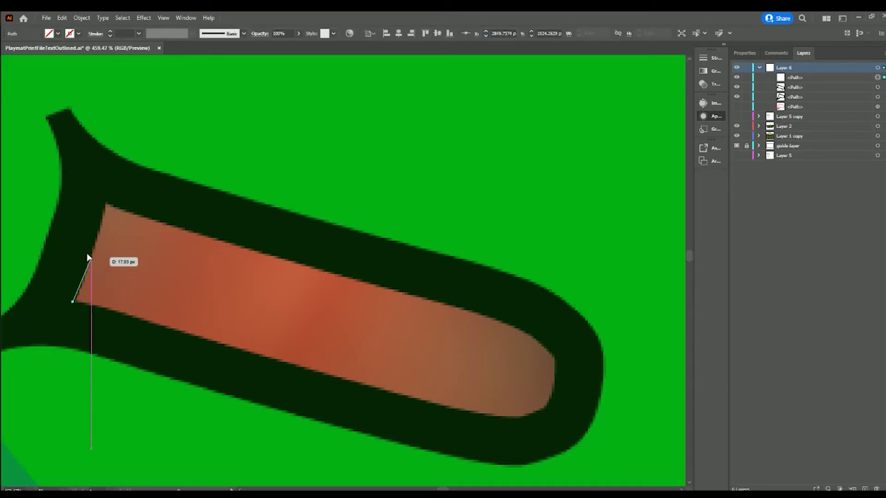
{"action": "left_click", "coordinate": [91, 257]}
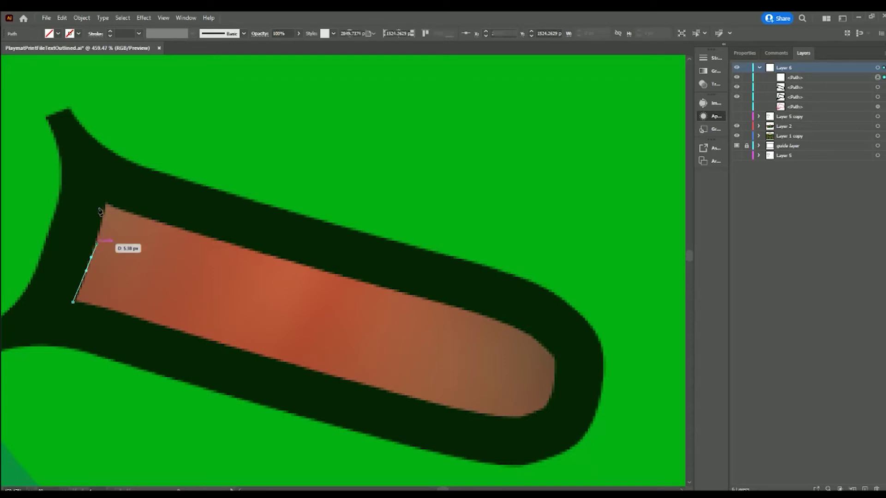
{"action": "left_click", "coordinate": [95, 244]}
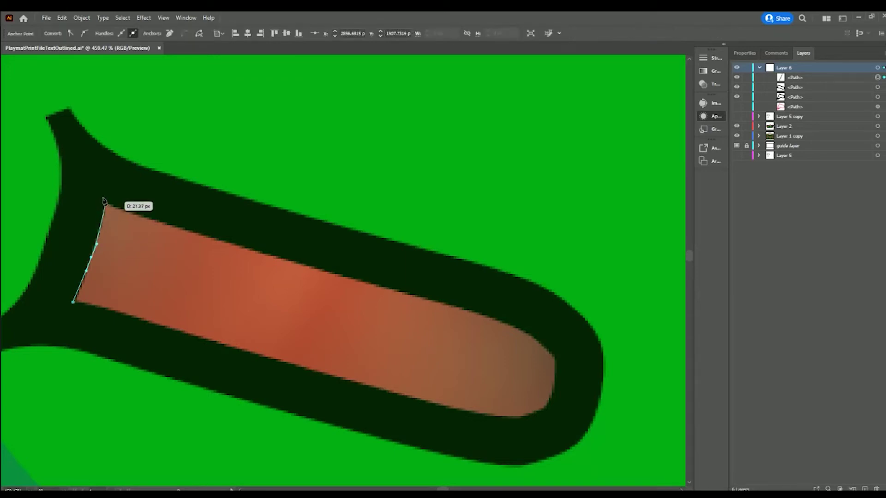
{"action": "left_click", "coordinate": [103, 202]}
{"action": "left_click_drag", "start_coordinate": [110, 204], "coordinate": [248, 246]}
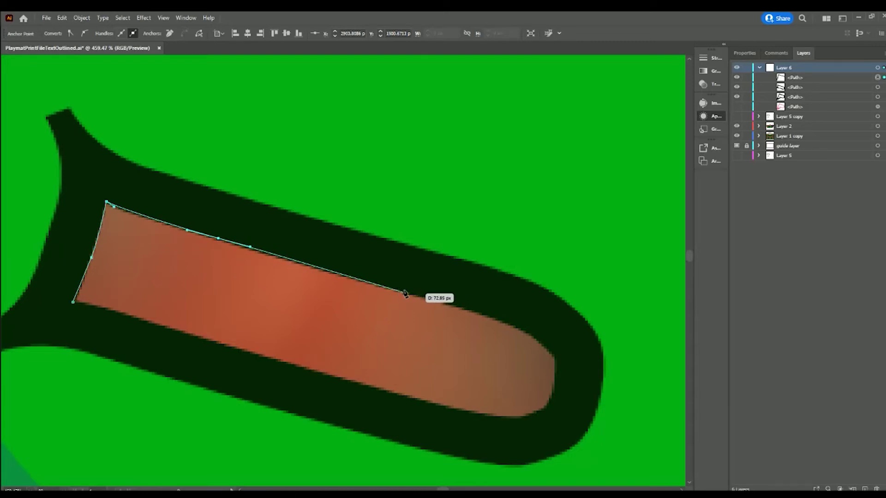
{"action": "left_click_drag", "start_coordinate": [404, 294], "coordinate": [423, 298]}
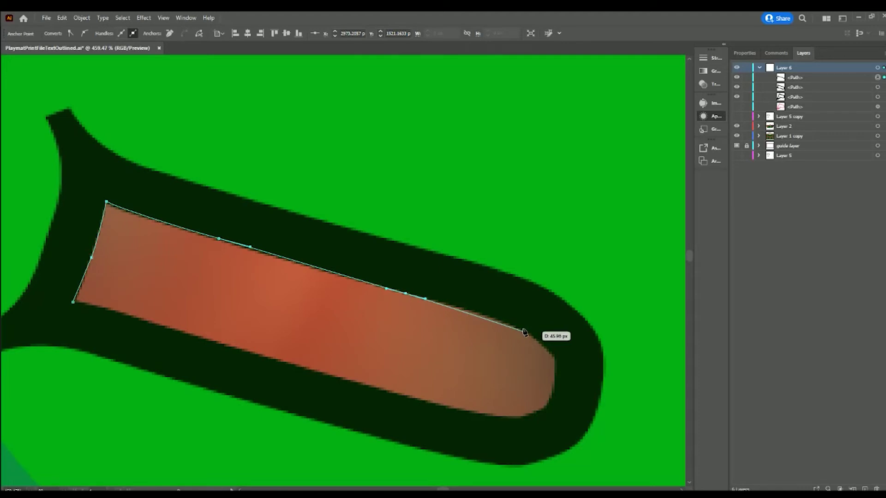
{"action": "left_click_drag", "start_coordinate": [523, 332], "coordinate": [541, 343]}
- Curve the path around the rounded end and bottom edge, close it, and add the outer outline
{"action": "scroll", "coordinate": [554, 378], "scroll_direction": "up", "scroll_amount": 1}
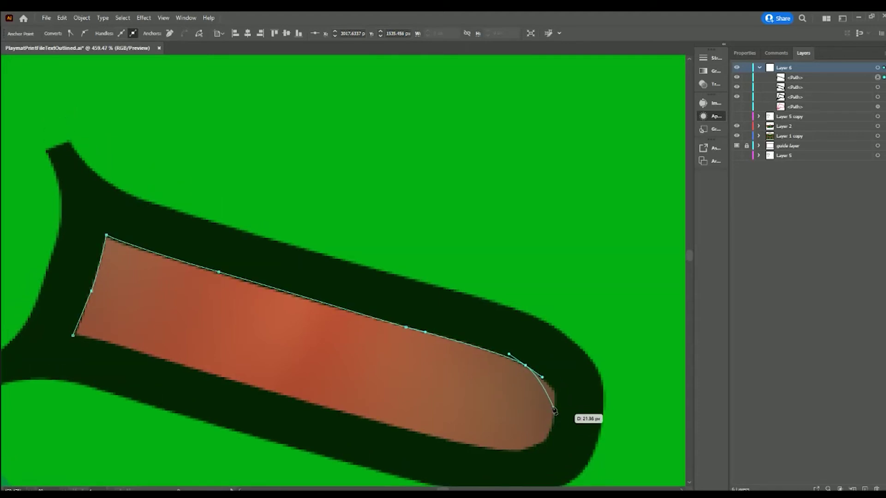
{"action": "left_click_drag", "start_coordinate": [555, 409], "coordinate": [550, 430]}
{"action": "mouse_move", "coordinate": [516, 444]}
{"action": "left_mouse_down"}
{"action": "mouse_move", "coordinate": [454, 452]}
{"action": "mouse_move", "coordinate": [491, 455]}
{"action": "left_mouse_up"}
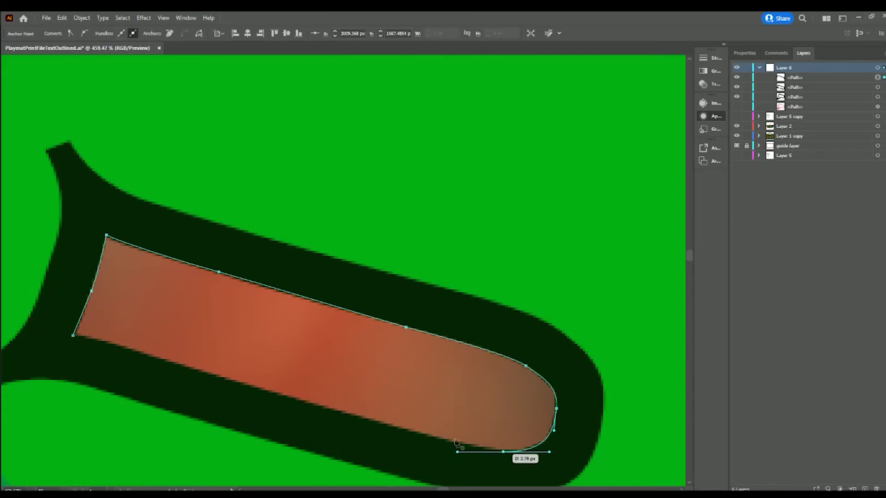
{"action": "left_click_drag", "start_coordinate": [490, 455], "coordinate": [470, 451]}
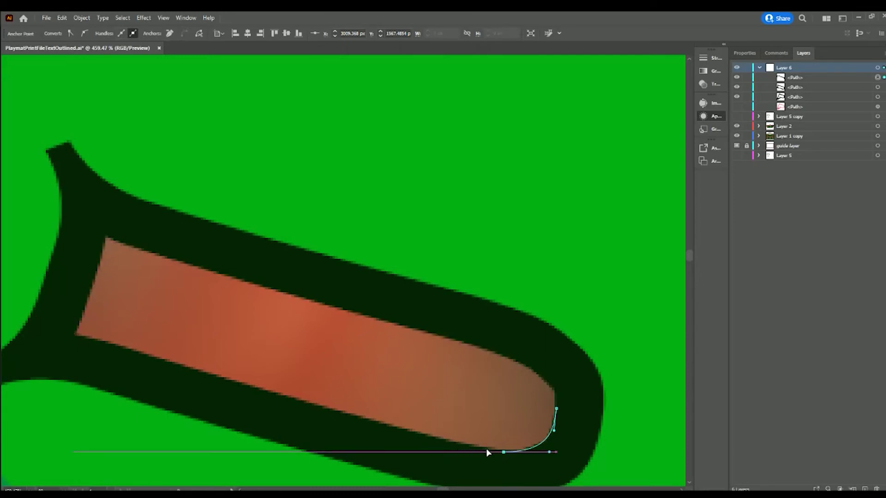
{"action": "left_click", "coordinate": [488, 454]}
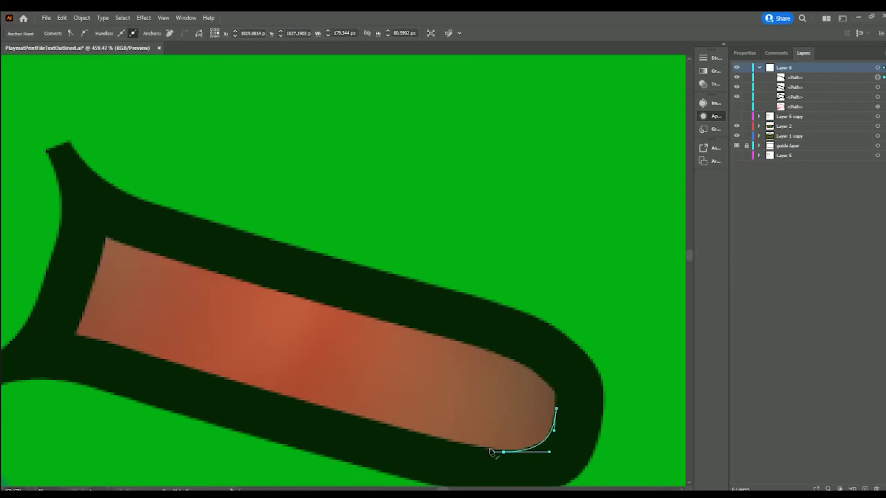
{"action": "left_click_drag", "start_coordinate": [490, 450], "coordinate": [111, 349]}
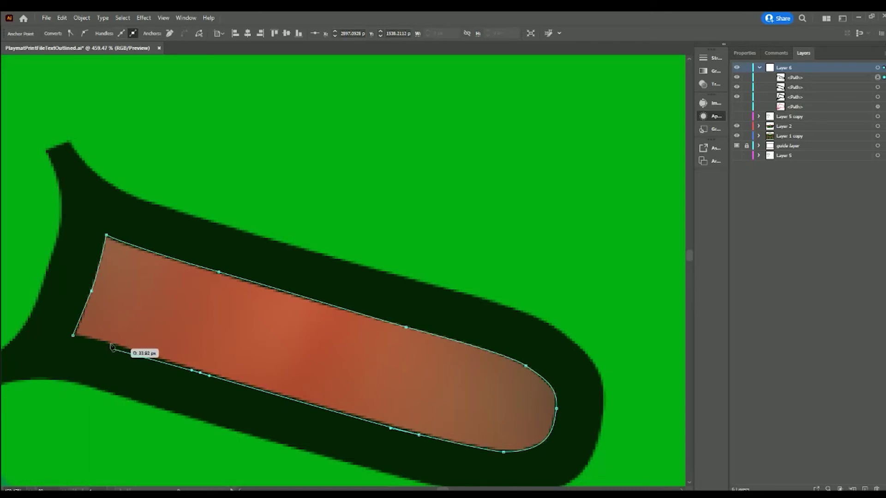
{"action": "left_click_drag", "start_coordinate": [111, 349], "coordinate": [111, 345]}
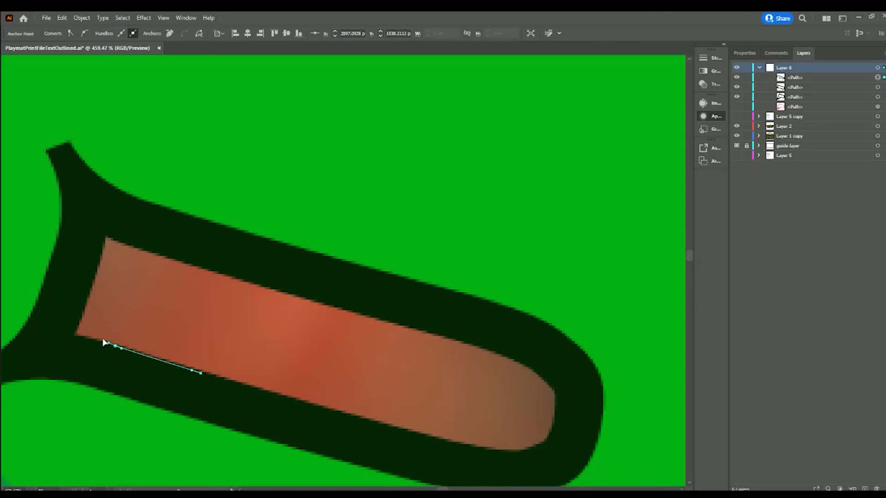
{"action": "left_click_drag", "start_coordinate": [73, 335], "coordinate": [62, 337]}
{"action": "left_click", "coordinate": [74, 336]}
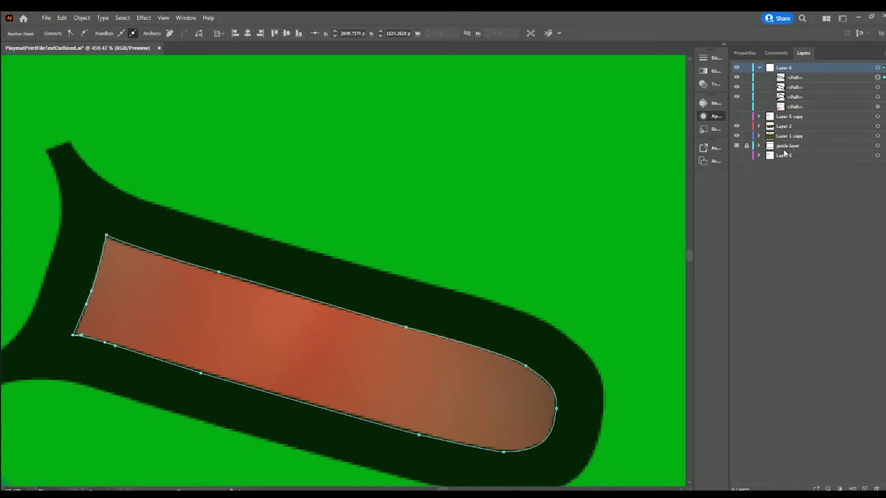
{"action": "left_click", "coordinate": [878, 87], "text": "shift"}
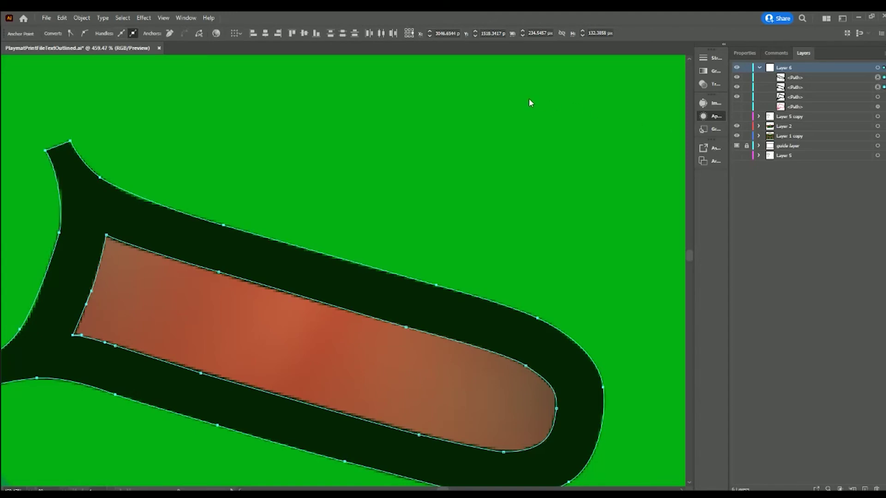
- Combine the traced counter and outer outline into one compound path with a hole
{"action": "key", "text": "ctrl+z"}
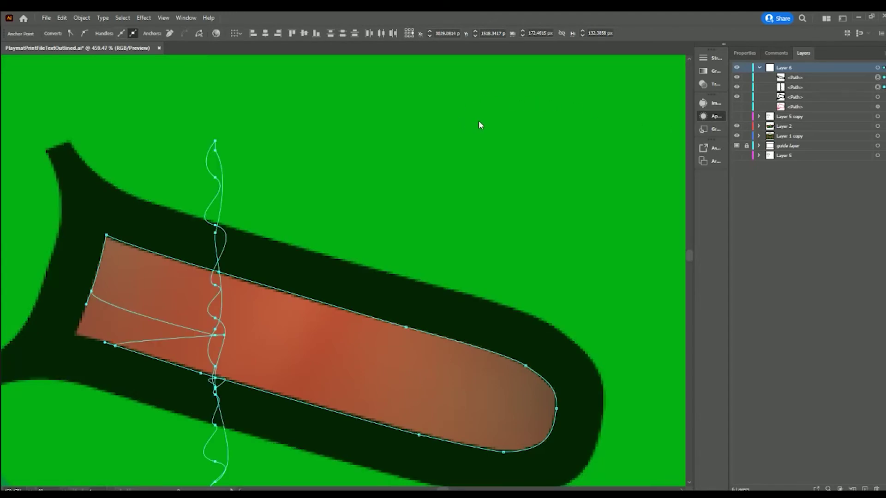
{"action": "key", "text": "ctrl+shift+z"}
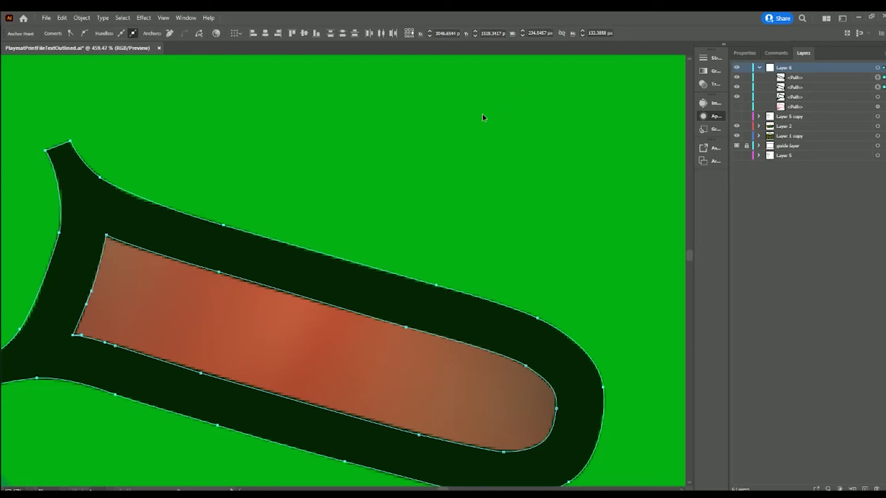
{"action": "key", "text": "ctrl+8"}
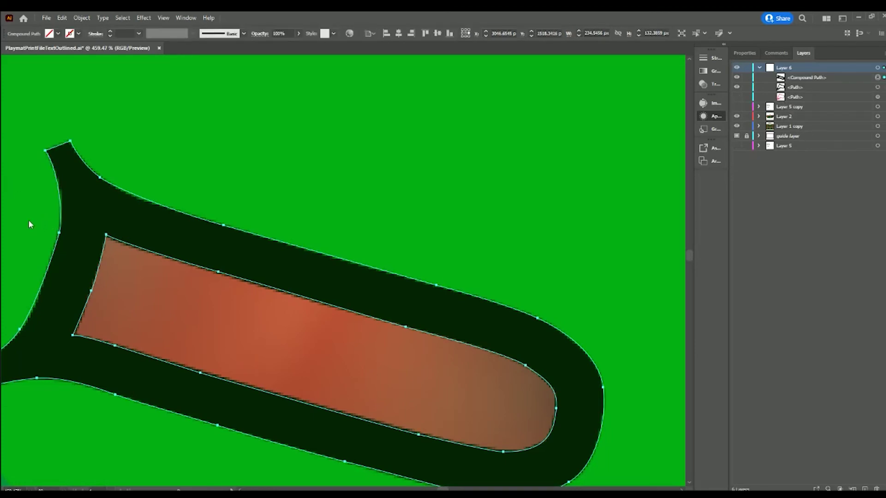
{"action": "left_click", "coordinate": [323, 271], "text": "alt"}
{"action": "left_click", "coordinate": [328, 244], "text": "alt"}
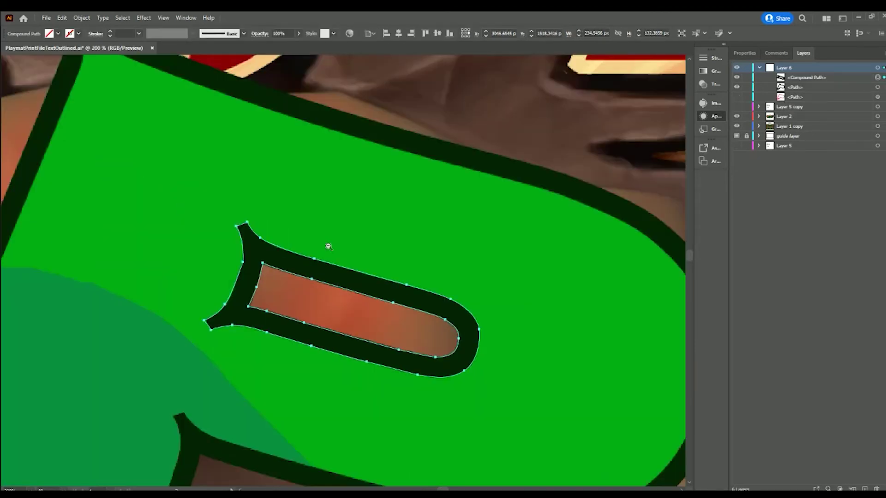
- Show the pink P outline and give the counter an 18 pt pink stroke swapped to fill
{"action": "left_click", "coordinate": [736, 97]}
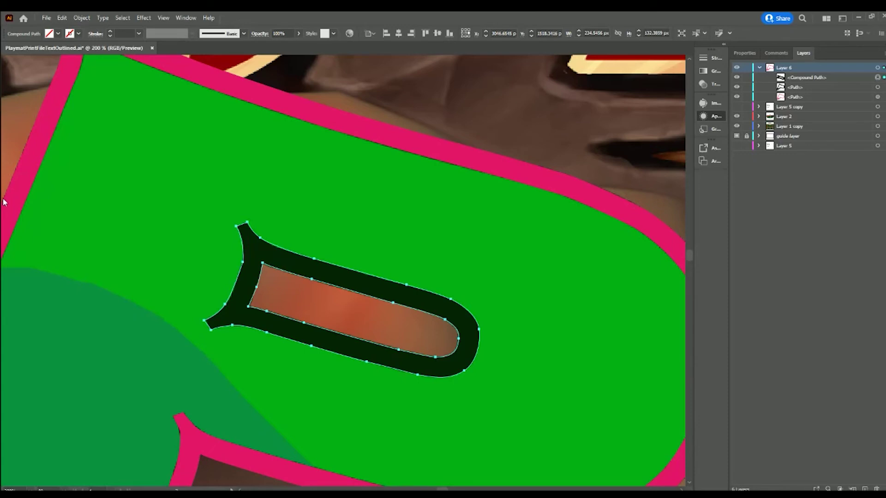
{"action": "left_click", "coordinate": [221, 98]}
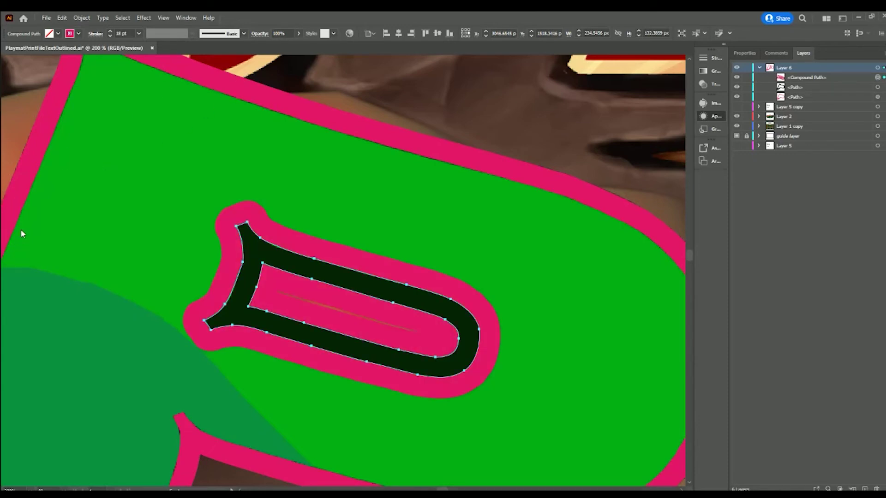
{"action": "key", "text": "shift+x"}
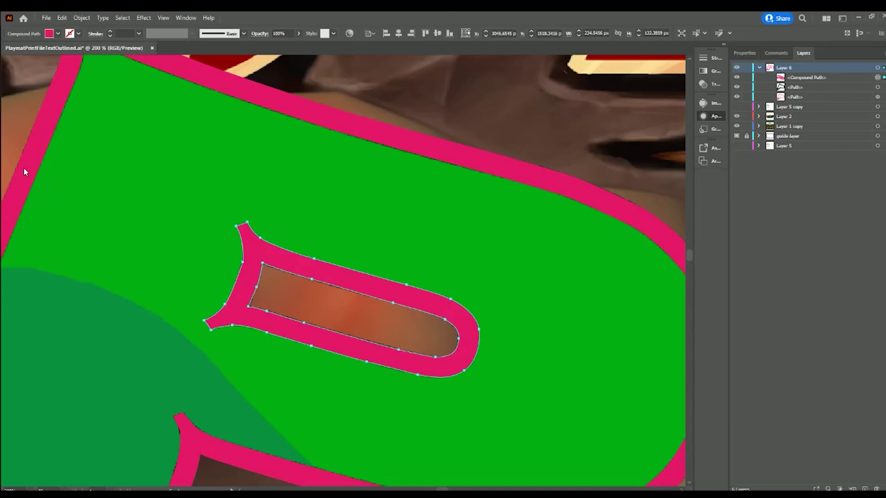
{"action": "left_click", "coordinate": [330, 341], "text": "alt"}
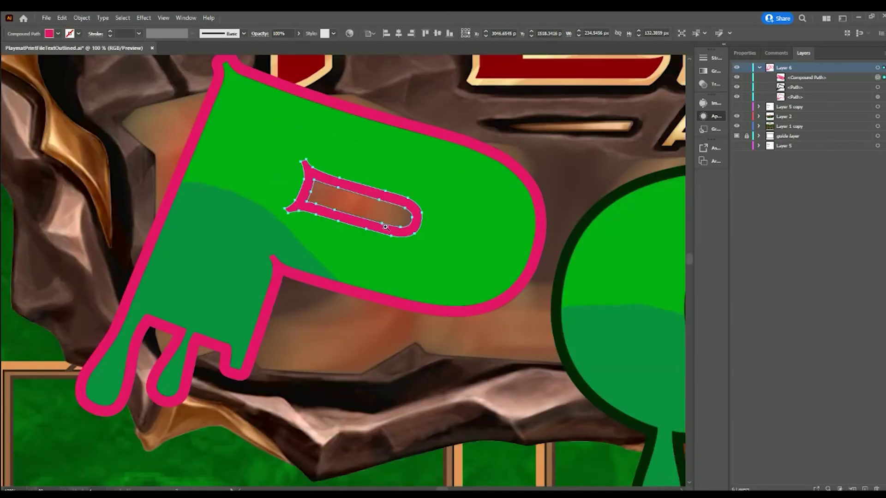
{"action": "scroll", "coordinate": [370, 215], "scroll_direction": "up", "scroll_amount": 2}
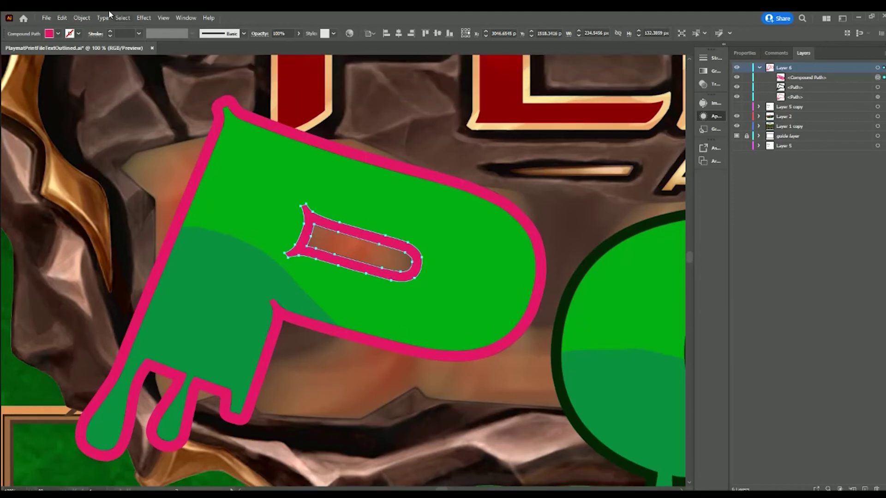
{"action": "key", "text": "ctrl+shift+a"}
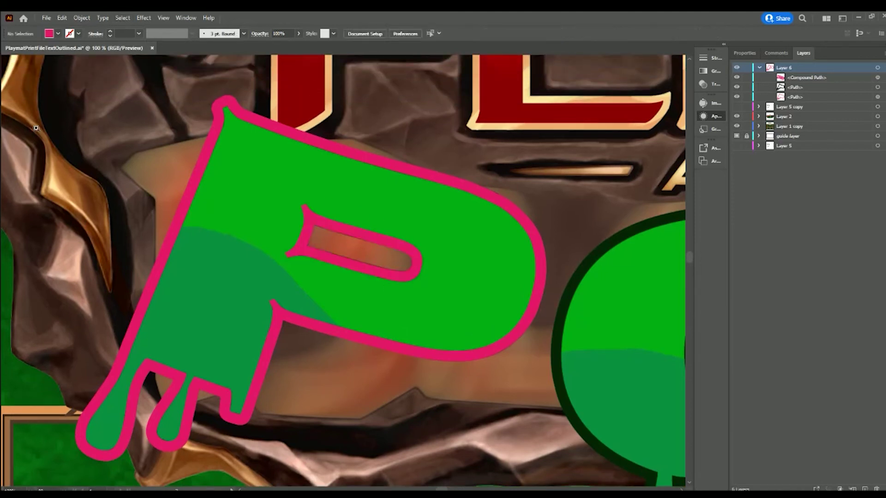
{"action": "left_click", "coordinate": [128, 249]}
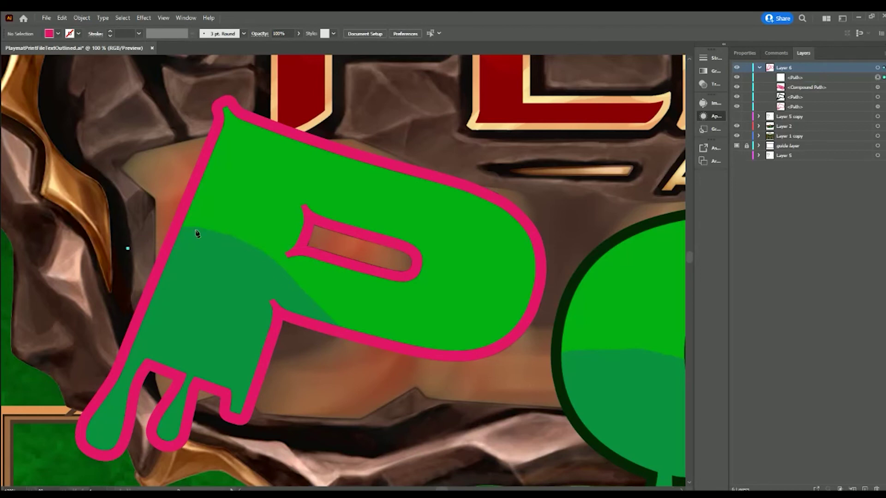
{"action": "left_click", "coordinate": [201, 228]}
- Draw a closed curved shape over the P's lower half and stack it beneath the counter
{"action": "left_click_drag", "start_coordinate": [207, 226], "coordinate": [226, 233]}
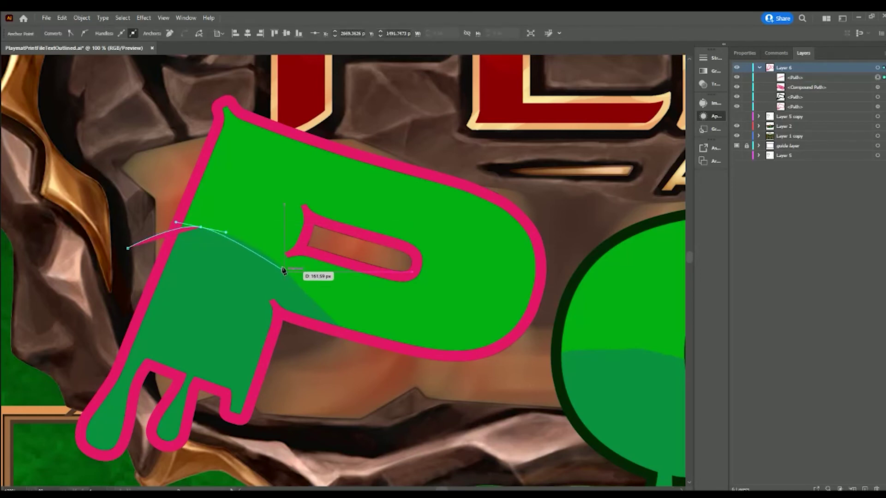
{"action": "left_click_drag", "start_coordinate": [287, 271], "coordinate": [312, 300]}
{"action": "left_click_drag", "start_coordinate": [444, 382], "coordinate": [512, 394]}
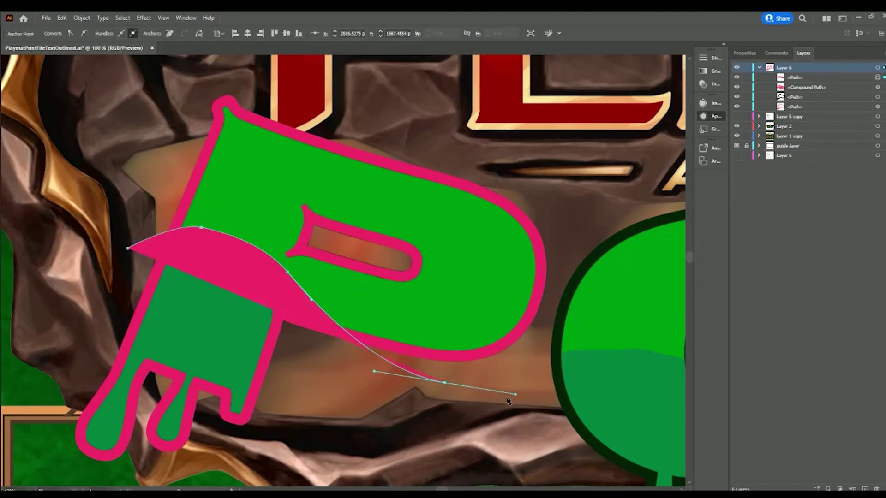
{"action": "left_click_drag", "start_coordinate": [231, 462], "coordinate": [71, 468]}
{"action": "left_click", "coordinate": [71, 469]}
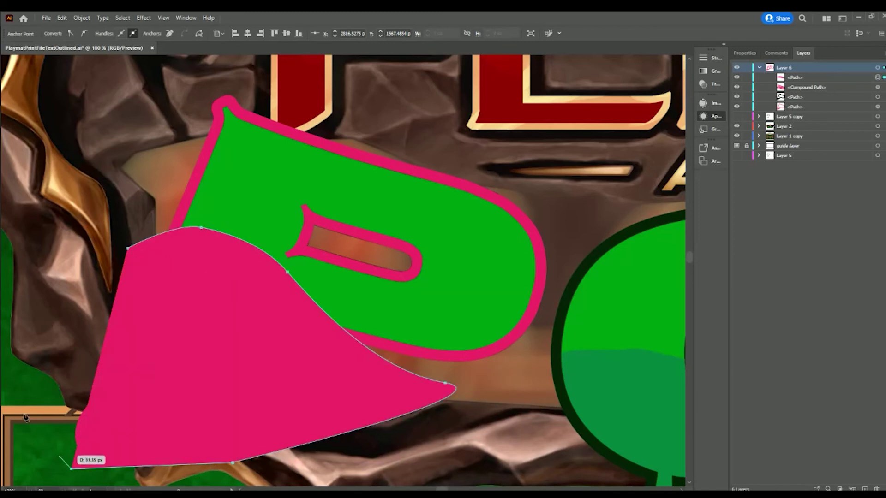
{"action": "left_click", "coordinate": [26, 414]}
{"action": "left_click", "coordinate": [127, 248]}
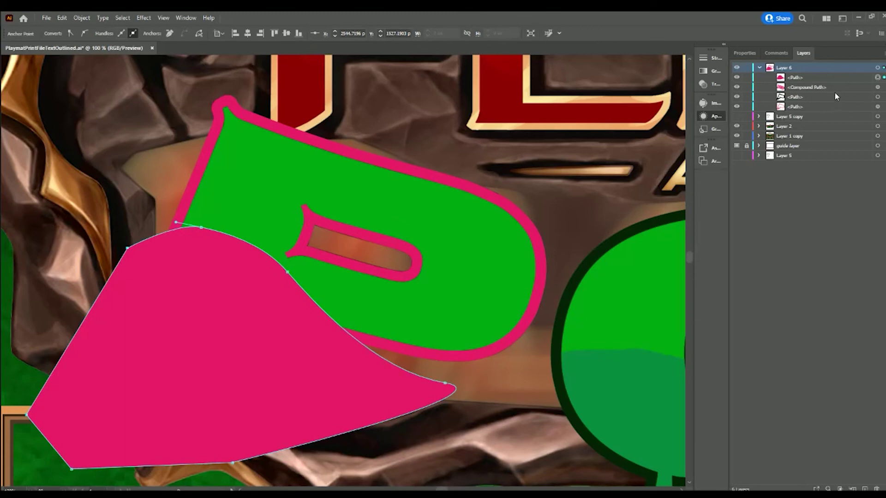
{"action": "left_click_drag", "start_coordinate": [836, 77], "coordinate": [844, 90]}
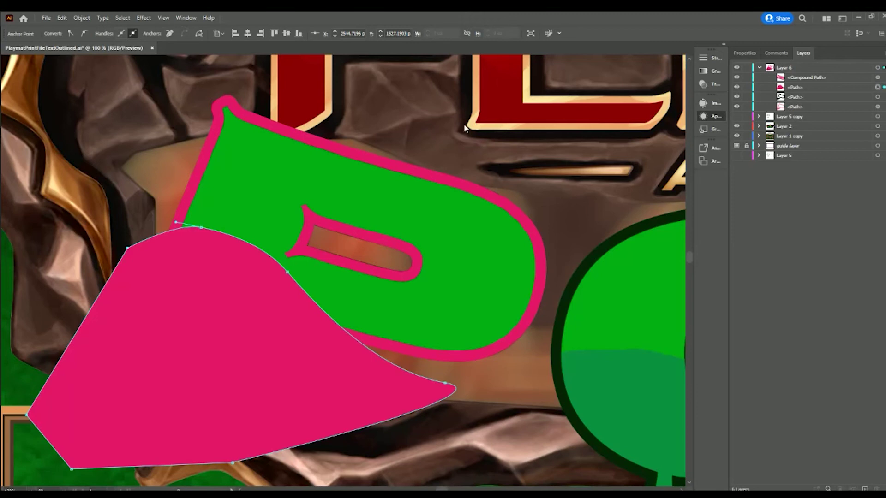
- Group the shading shape with the P outline and remove the drip outline's fill
{"action": "left_click", "coordinate": [878, 97], "text": "shift"}
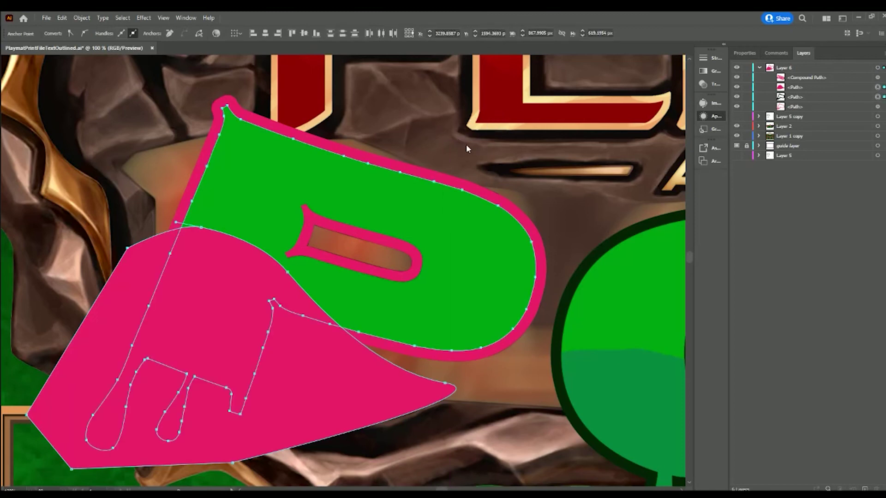
{"action": "key", "text": "ctrl+g"}
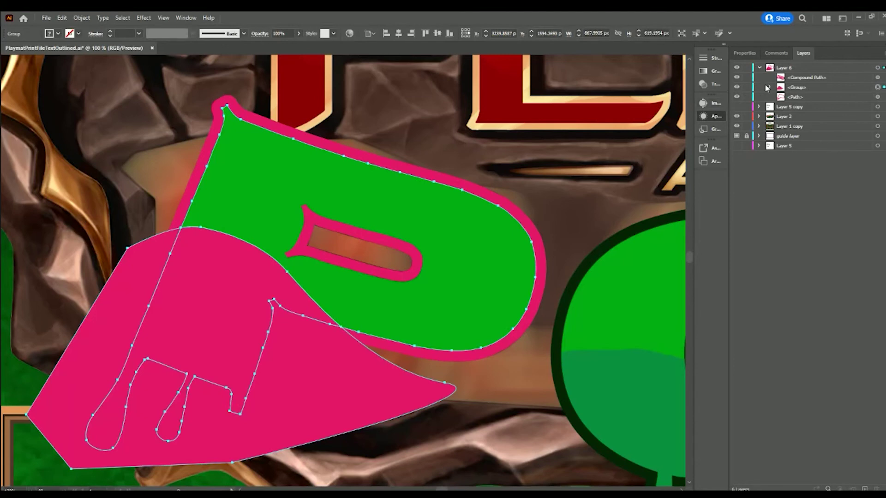
{"action": "left_click", "coordinate": [770, 88]}
{"action": "left_click", "coordinate": [878, 97]}
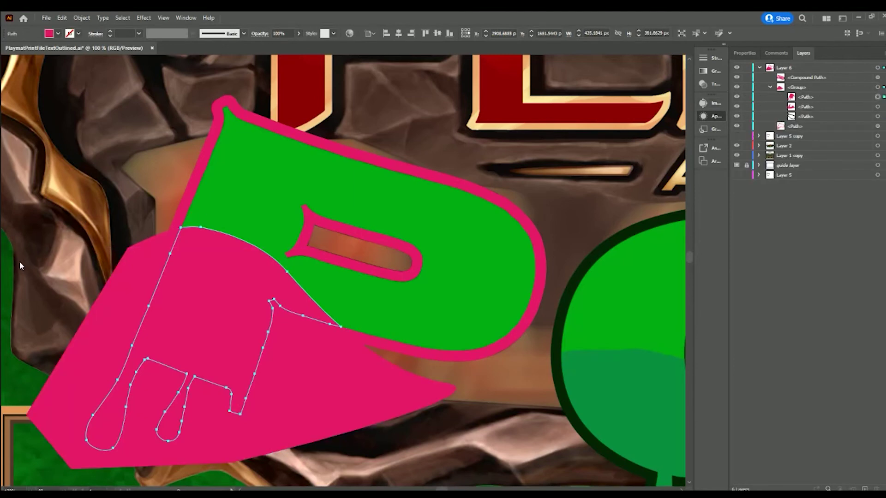
{"action": "key", "text": "slash"}
- Intersect the pink shape with the darker shading and fill the counter green
{"action": "left_click", "coordinate": [879, 106], "text": "shift"}
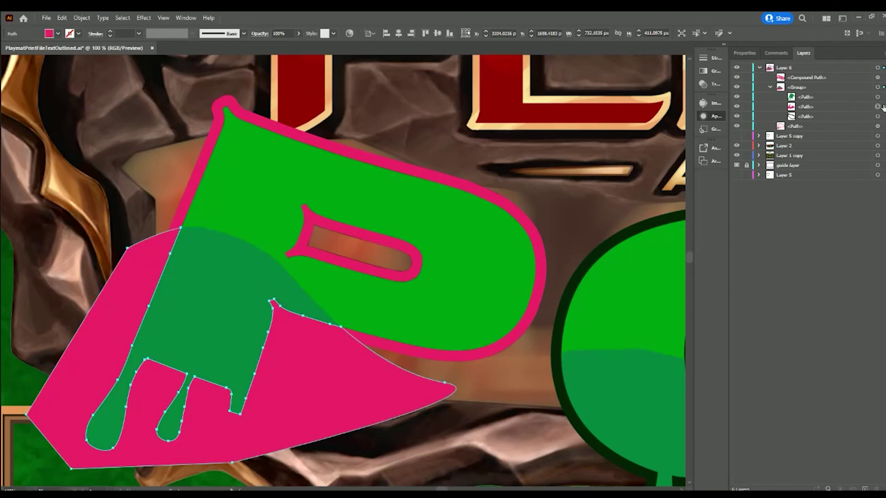
{"action": "key", "text": "ctrl+7"}
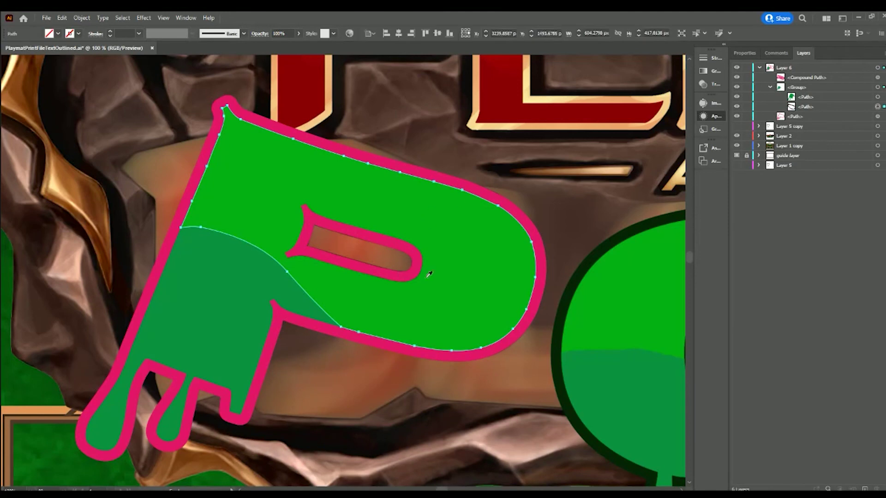
{"action": "left_click", "coordinate": [475, 255]}
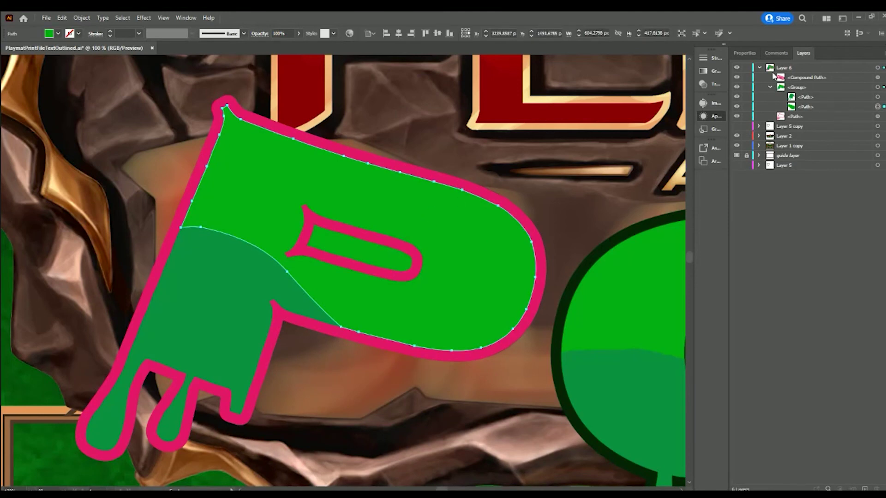
- Paste a copy of the pink outline in front, release its compound path, and delete the extra
{"action": "left_click", "coordinate": [878, 77]}
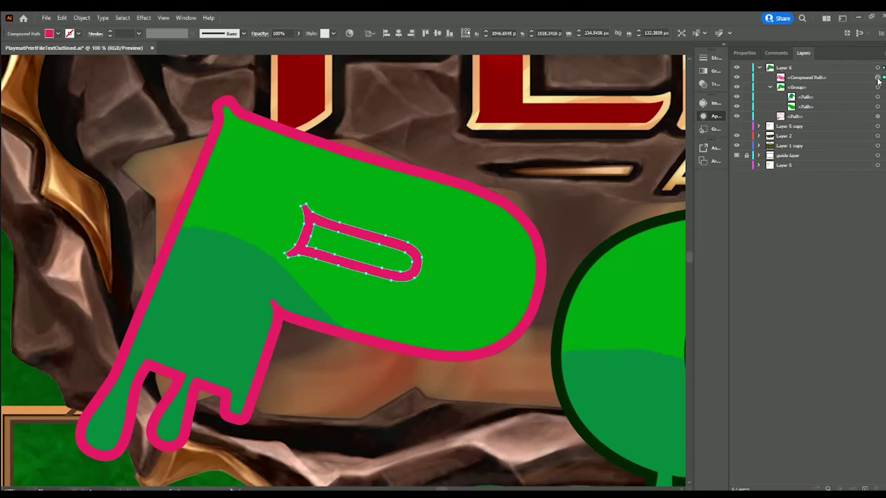
{"action": "key", "text": "ctrl+c"}
{"action": "key", "text": "ctrl+f"}
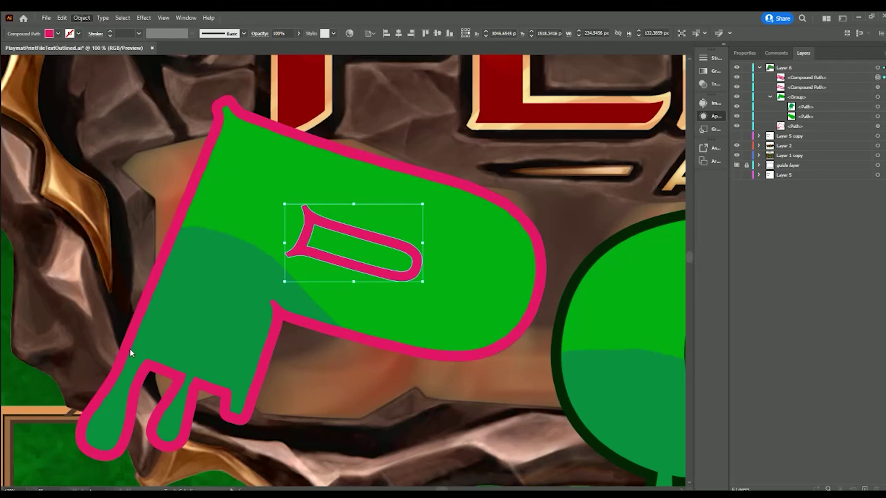
{"action": "key", "text": "ctrl+alt+shift+8"}
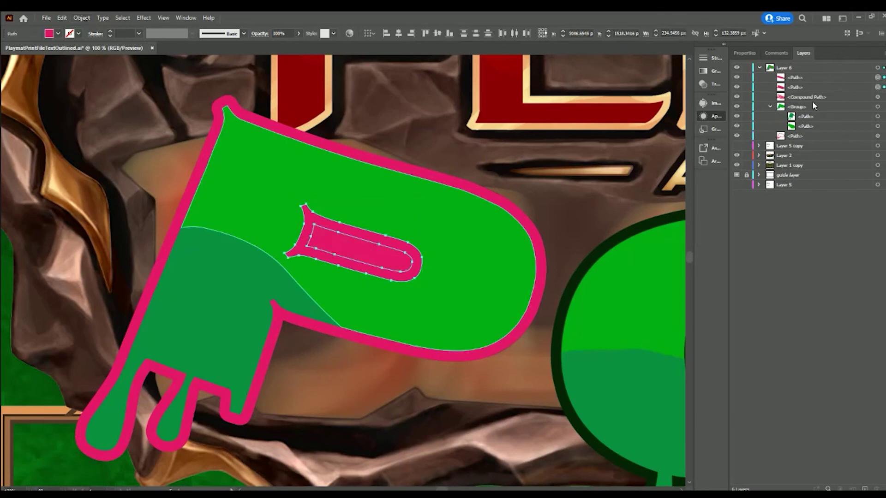
{"action": "left_click", "coordinate": [878, 86]}
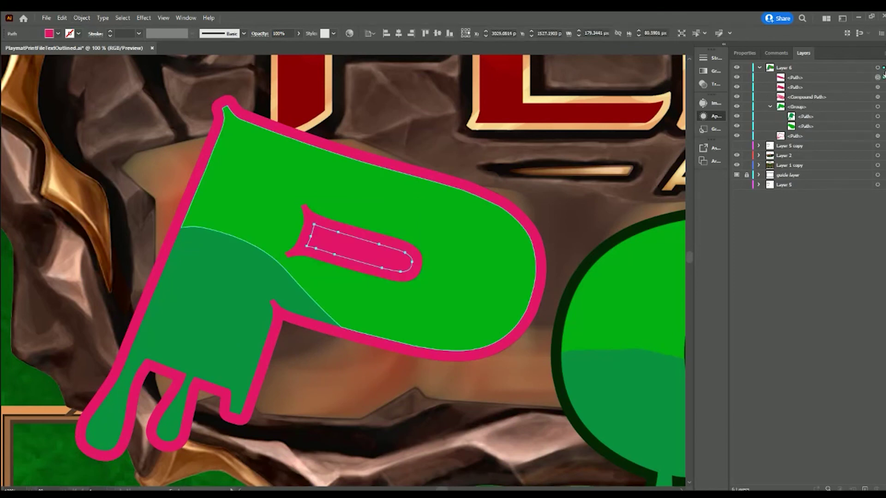
{"action": "key", "text": "Delete"}
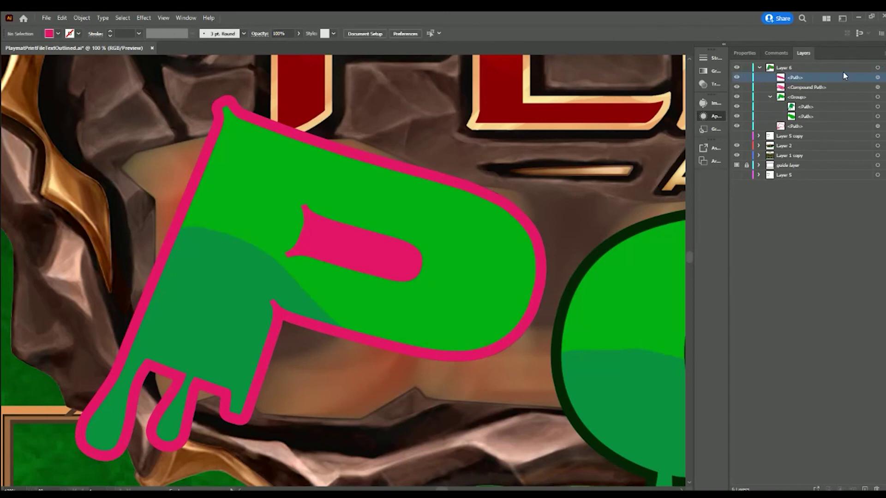
- Move the counter path into the P's group and cut it out of the green P
{"action": "left_click_drag", "start_coordinate": [843, 73], "coordinate": [859, 111]}
{"action": "left_click", "coordinate": [878, 116]}
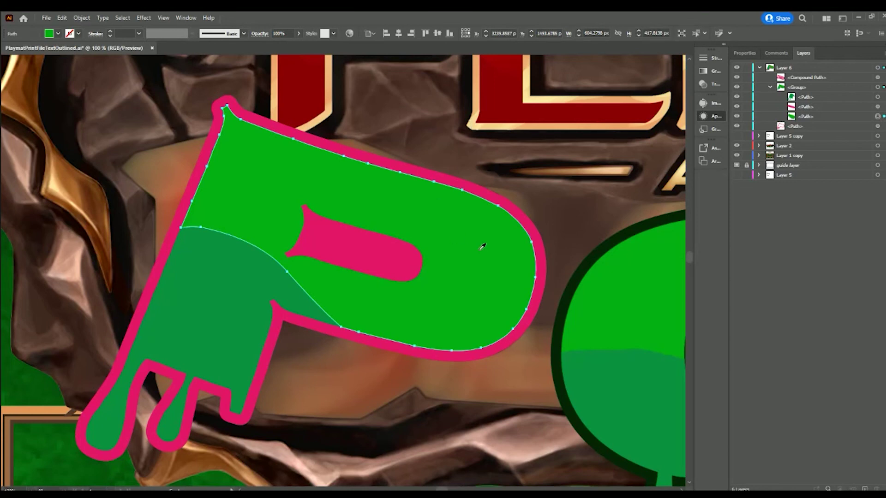
{"action": "key", "text": "v"}
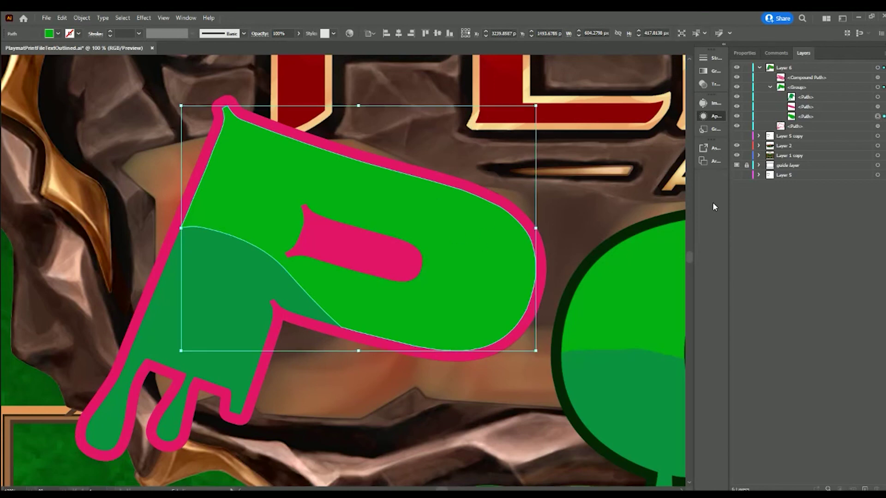
{"action": "left_click", "coordinate": [882, 107]}
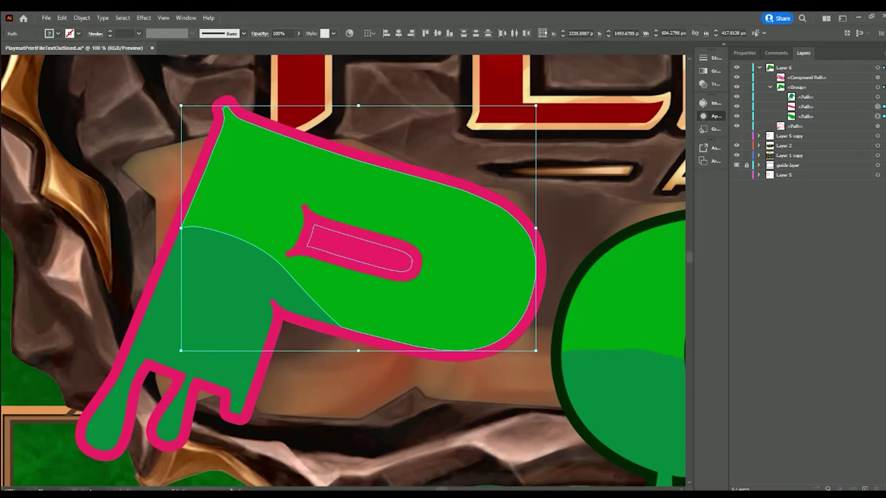
{"action": "key", "text": "a"}
{"action": "key", "text": "ctrl+8"}
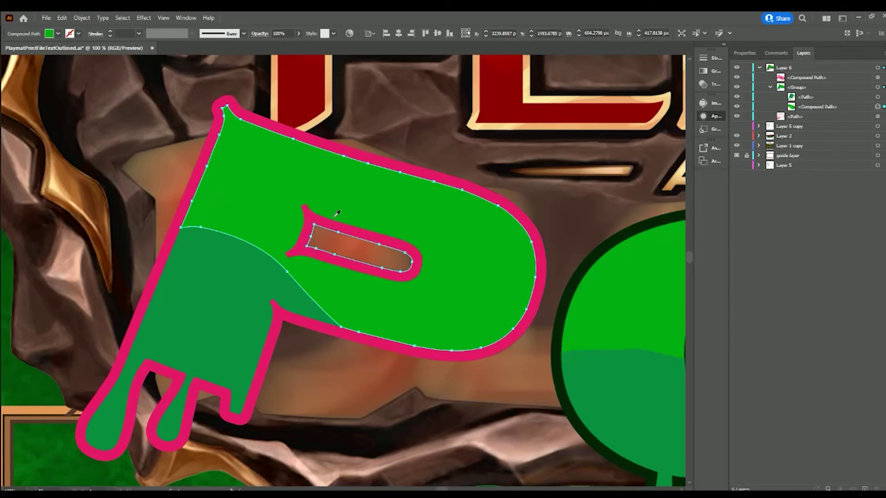
{"action": "left_click", "coordinate": [878, 77]}
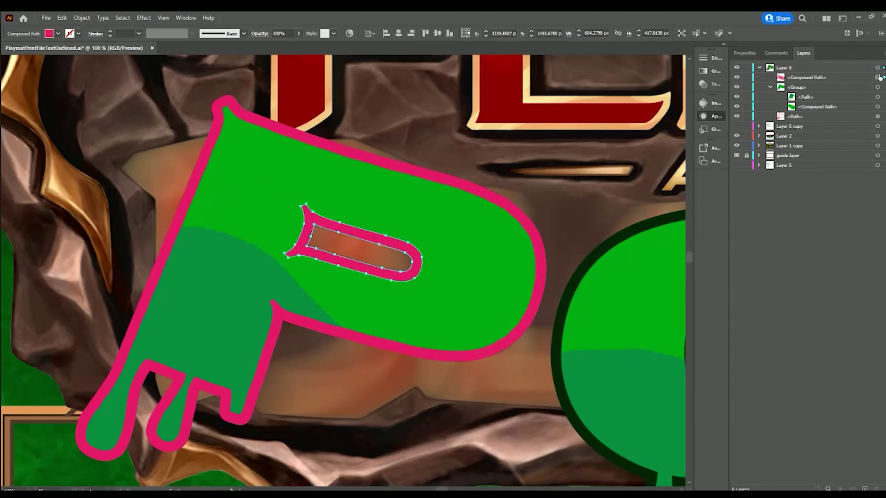
{"action": "left_click", "coordinate": [878, 116], "text": "shift"}
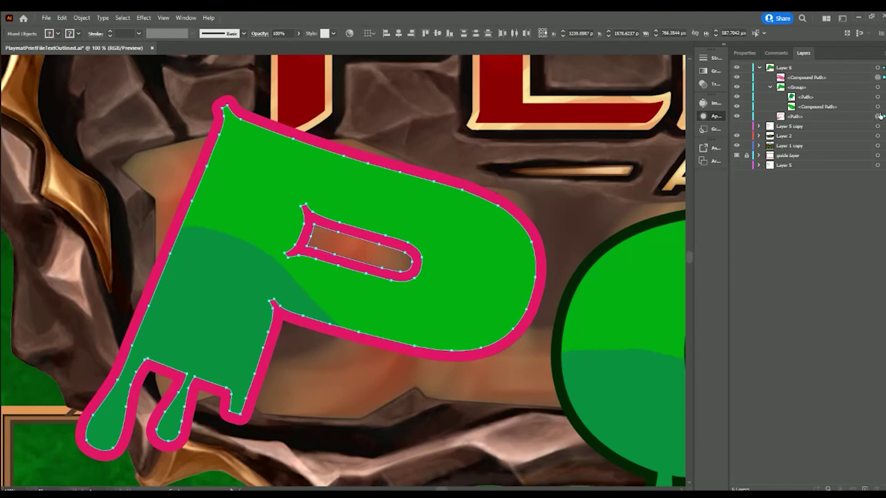
- Draw a small five-point star at the artboard's top-left, then select the P's outline path
{"action": "left_click", "coordinate": [878, 116]}
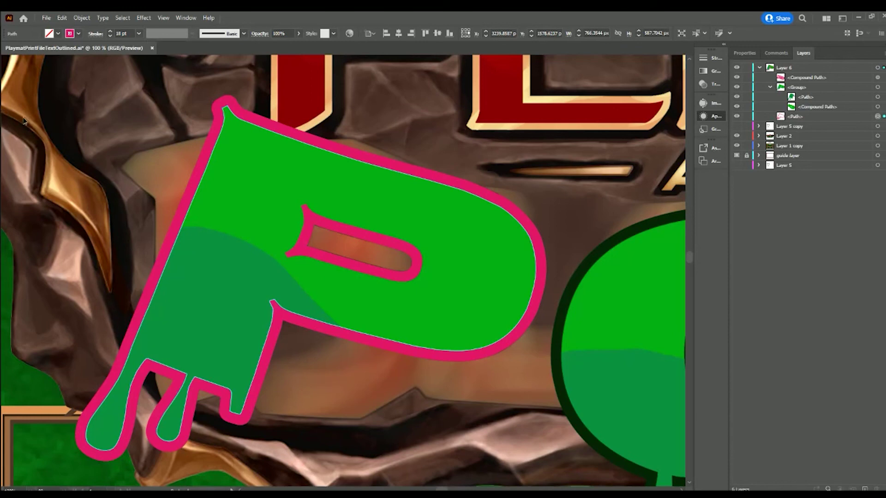
{"action": "key", "text": "p"}
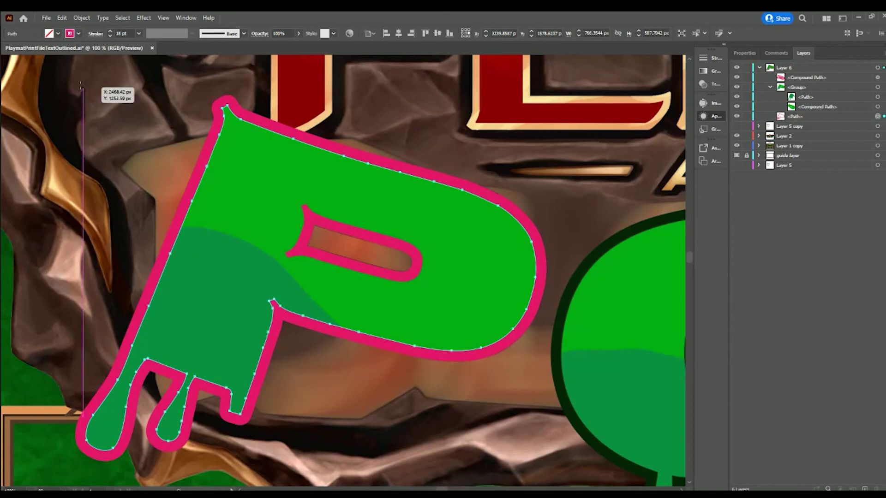
{"action": "left_click_drag", "start_coordinate": [82, 85], "coordinate": [111, 106]}
{"action": "key", "text": "v"}
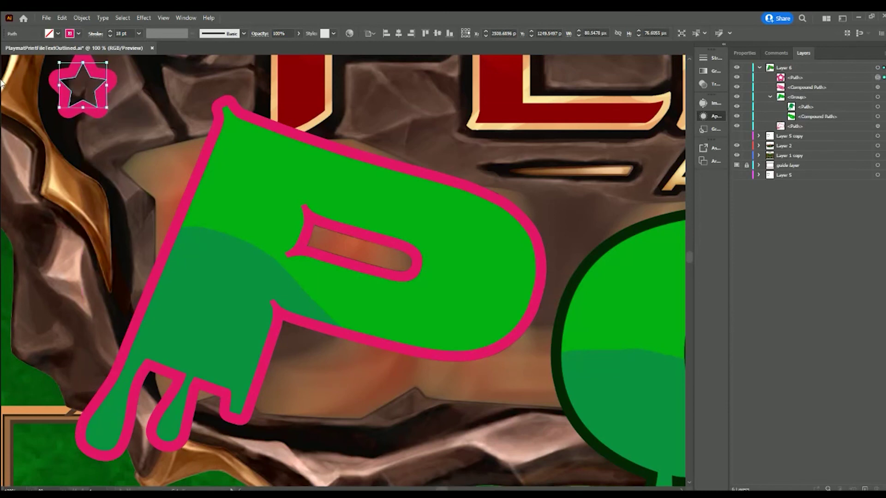
{"action": "left_click", "coordinate": [878, 126]}
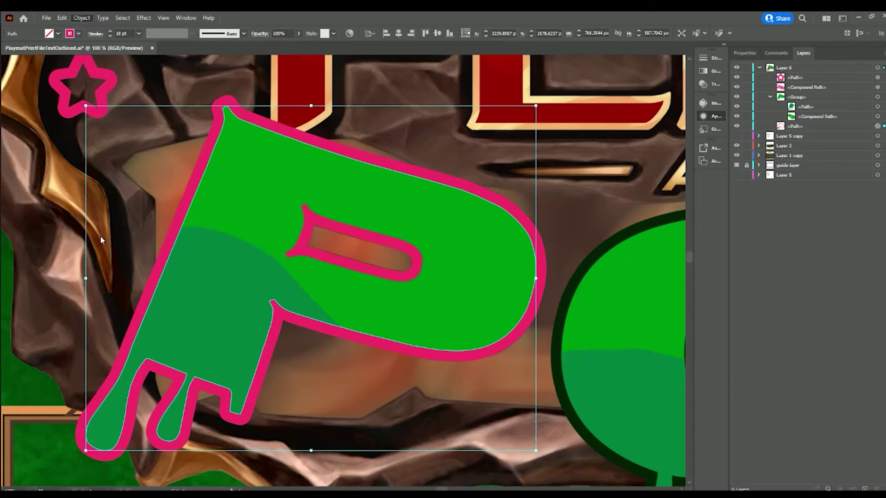
- Convert the P's stroke to a filled outline and recolor it and the counter rim dark green
{"action": "key", "text": "ctrl+shift+o"}
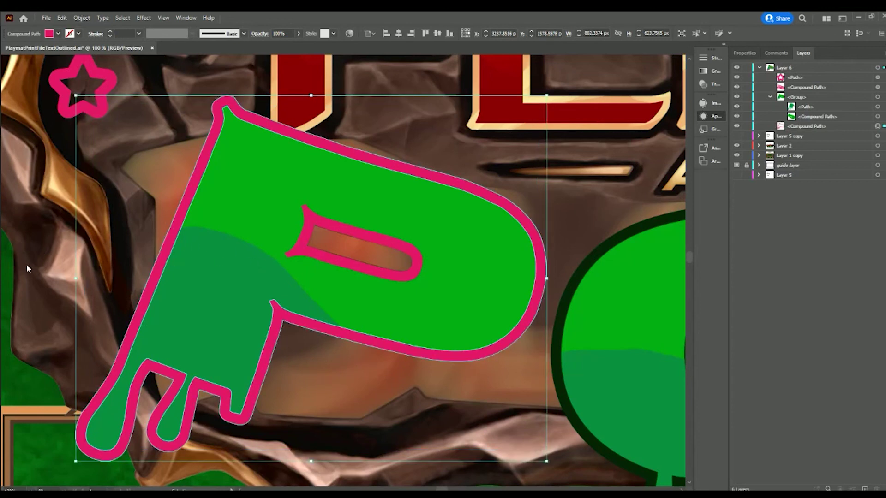
{"action": "key", "text": "slash"}
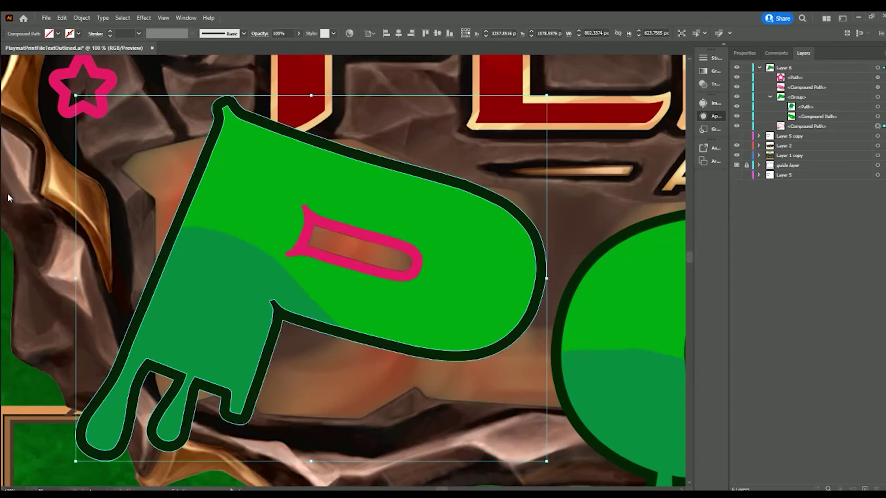
{"action": "key", "text": "a"}
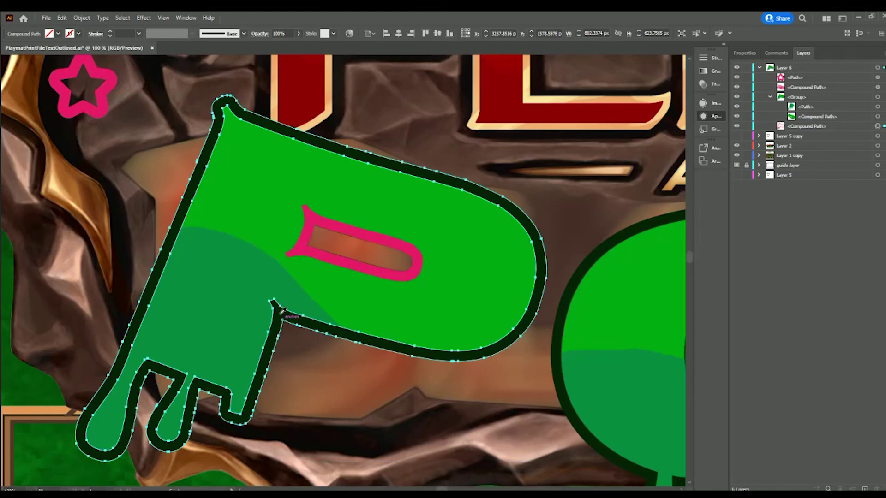
{"action": "left_click", "coordinate": [283, 307]}
{"action": "left_click", "coordinate": [323, 265]}
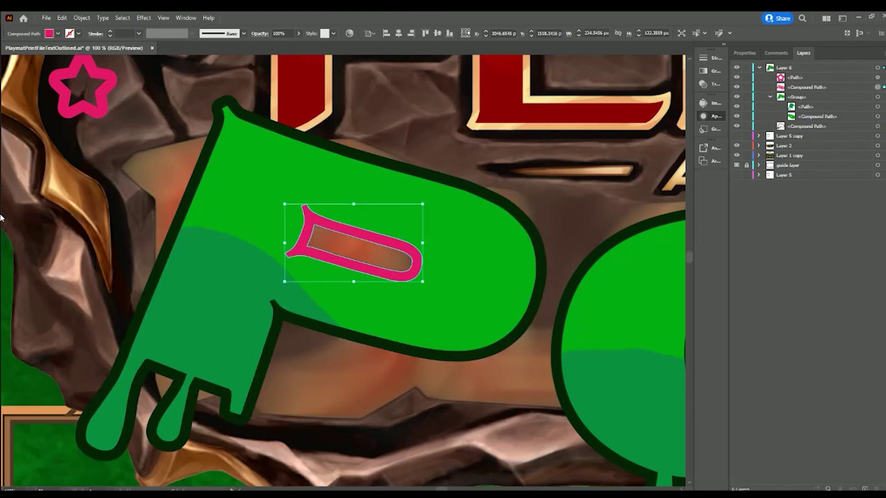
{"action": "key", "text": "a"}
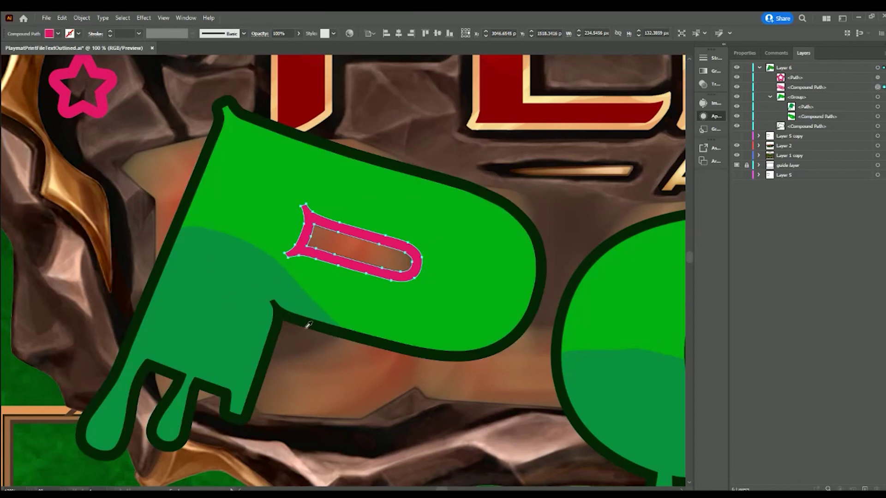
{"action": "left_click", "coordinate": [304, 317]}
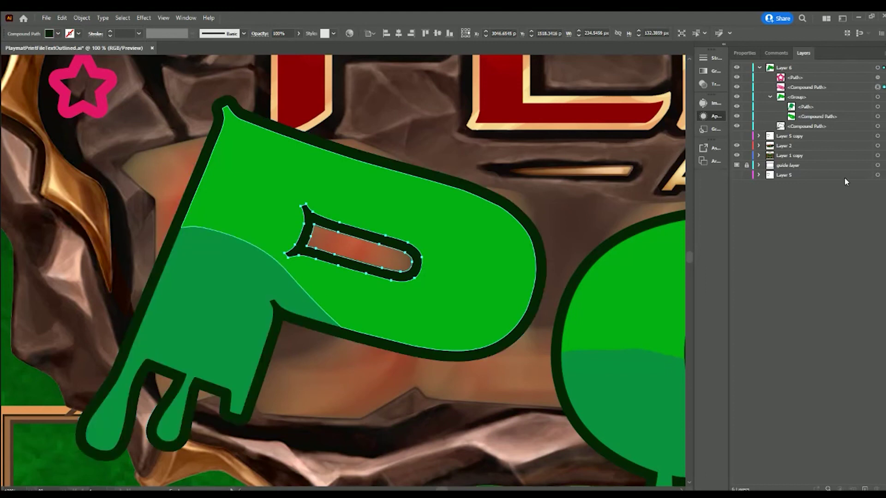
- Group the dark green outline together with the P
{"action": "left_click", "coordinate": [769, 97]}
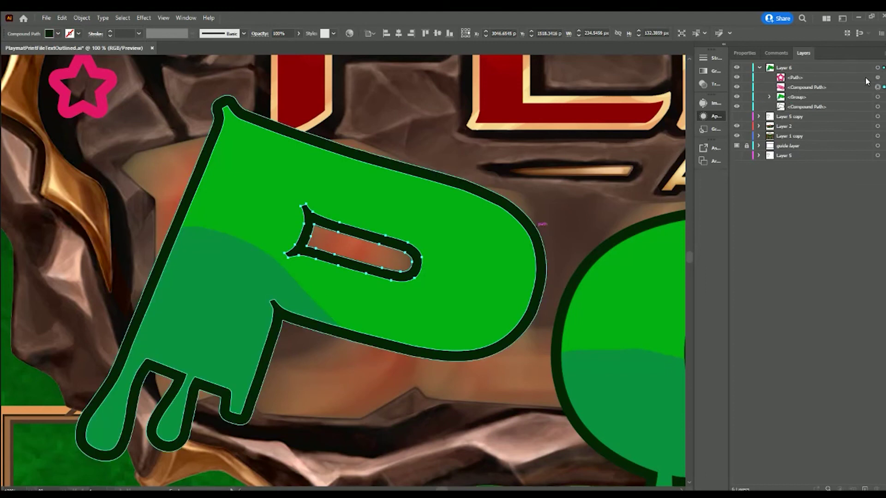
{"action": "left_click", "coordinate": [884, 97]}
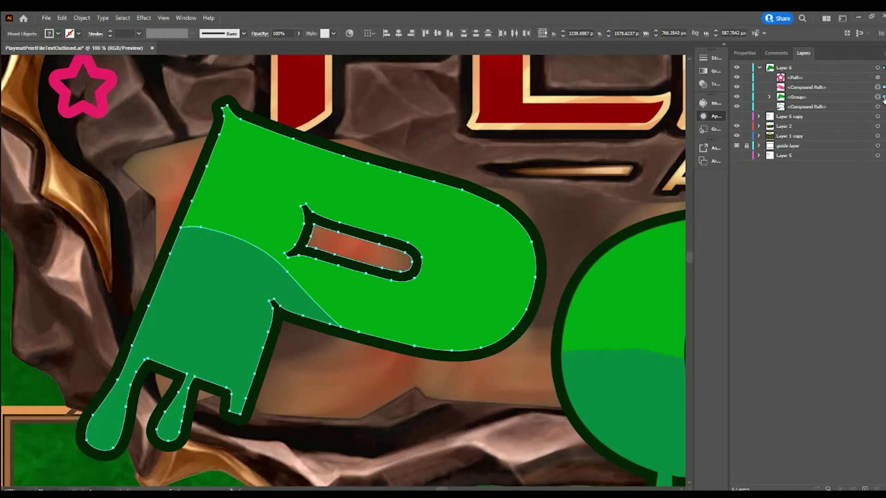
{"action": "key", "text": "ctrl+g"}
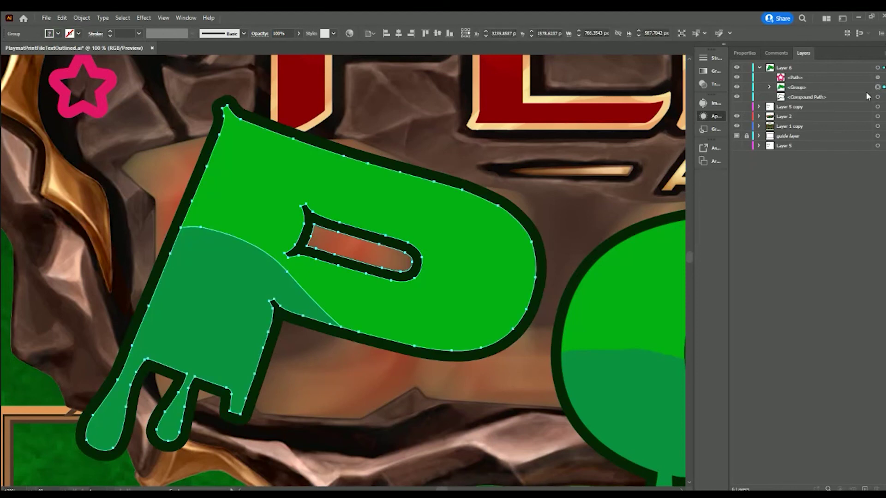
{"action": "left_click", "coordinate": [877, 97]}
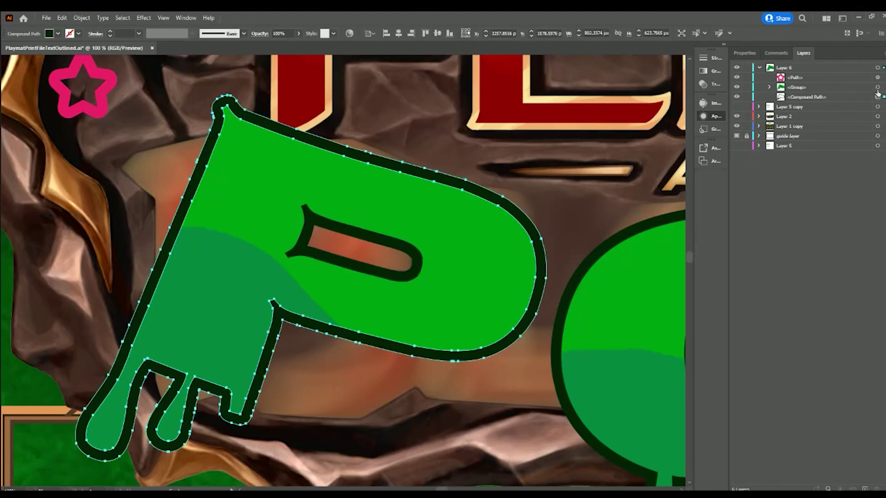
{"action": "left_click", "coordinate": [878, 97]}
{"action": "key", "text": "v"}
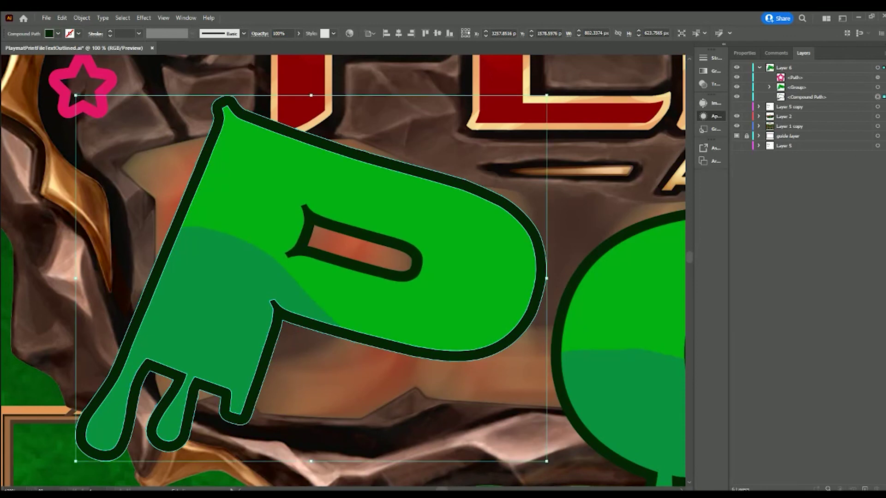